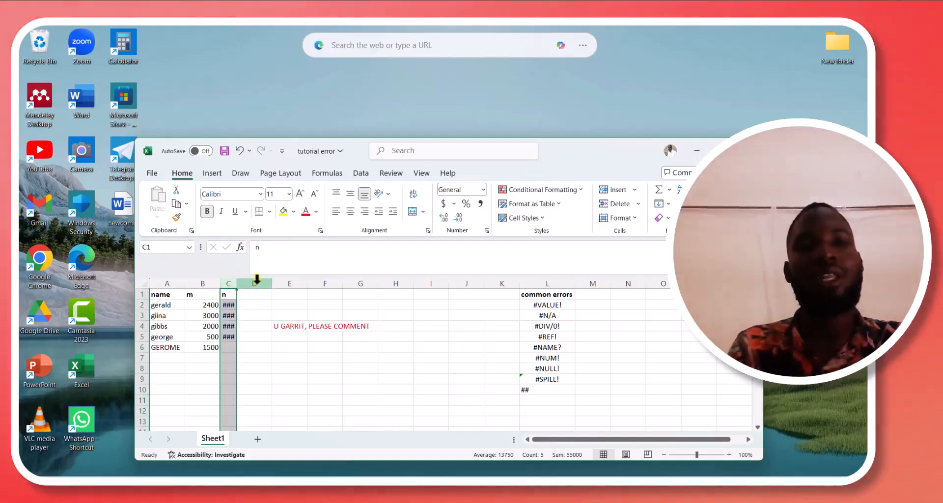
Auto-fit the width of column C to its values and select the #DIV/0! entry in the common errors list.
{"action": "double_click", "coordinate": [234, 284]}
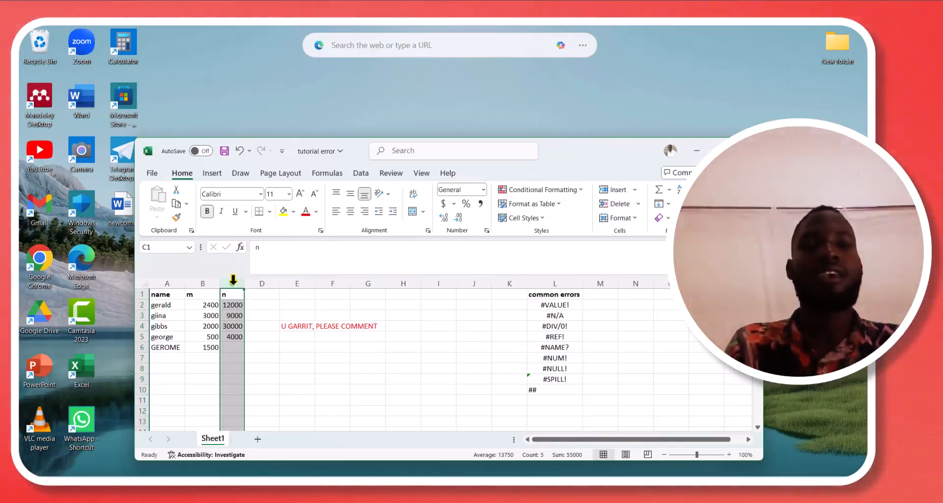
{"action": "left_click", "coordinate": [563, 328]}
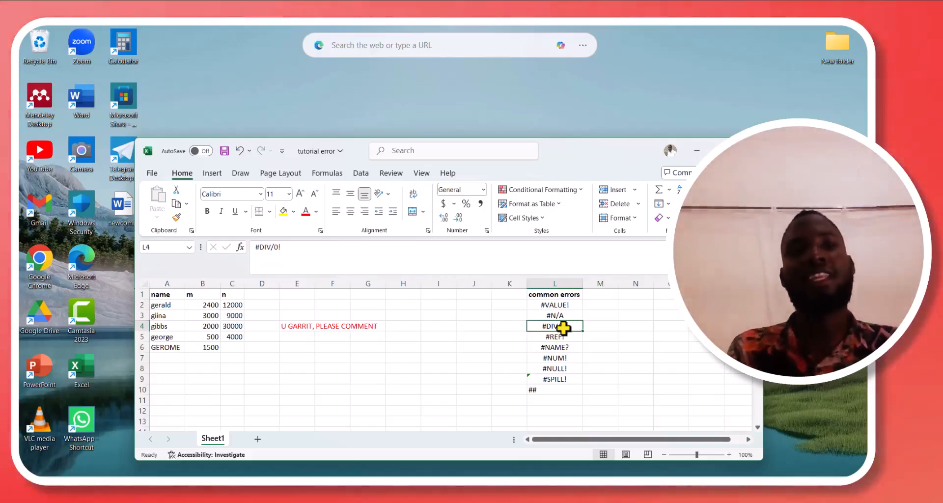
Enter the formula =B2/C2 in D2 and fill it down through D6, including the row with no n value.
{"action": "left_click", "coordinate": [263, 306]}
{"action": "type", "text": "="}
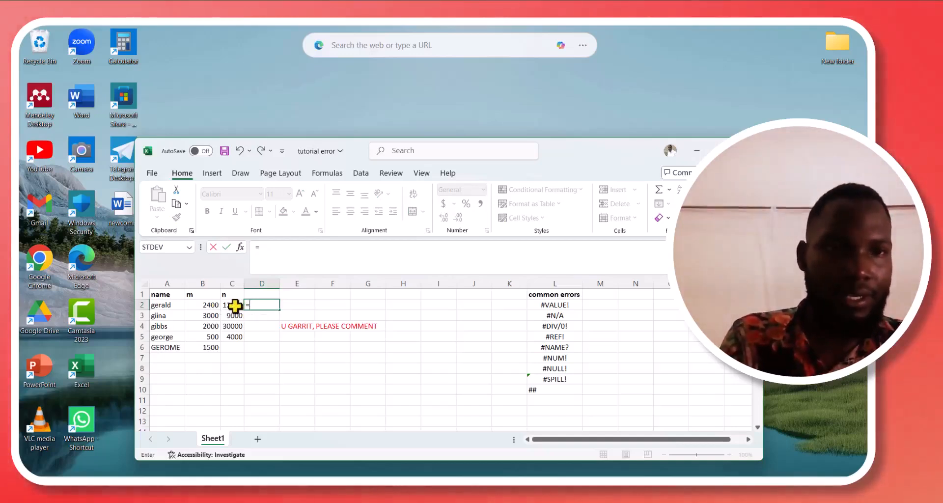
{"action": "left_click", "coordinate": [214, 305]}
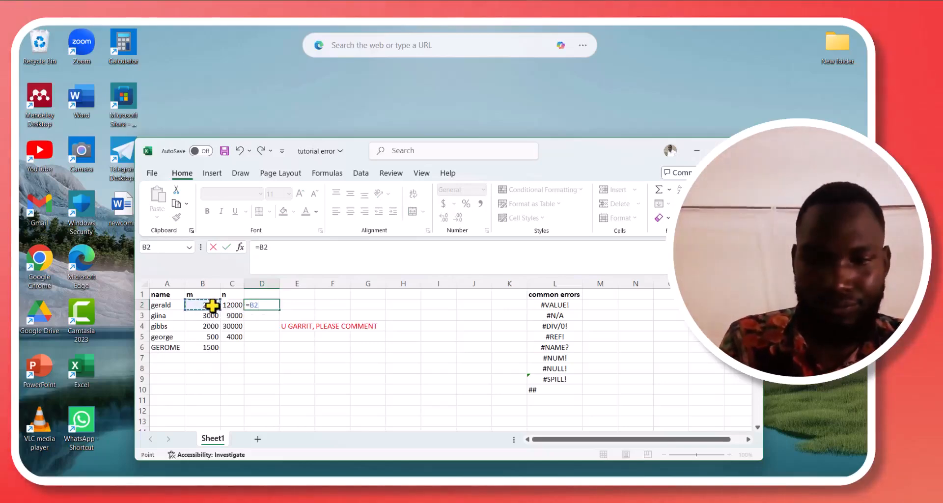
{"action": "type", "text": "/"}
{"action": "left_click", "coordinate": [236, 305]}
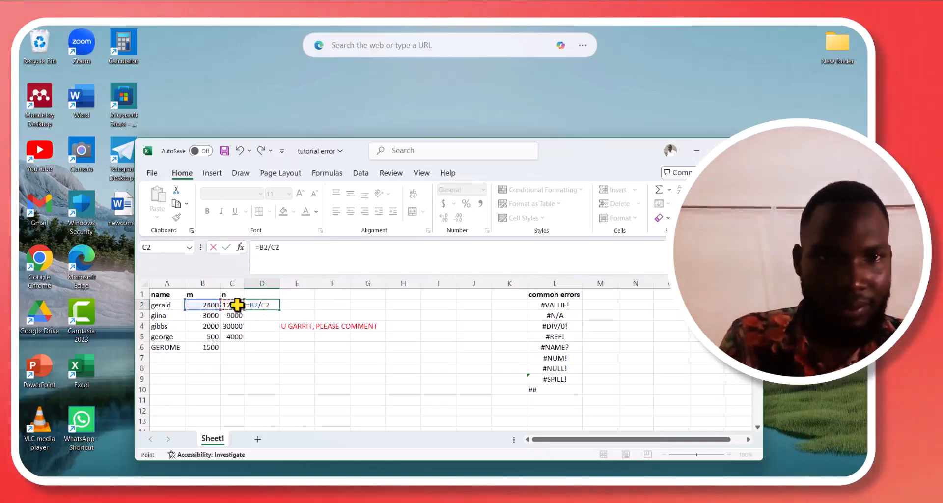
{"action": "key", "text": "Return"}
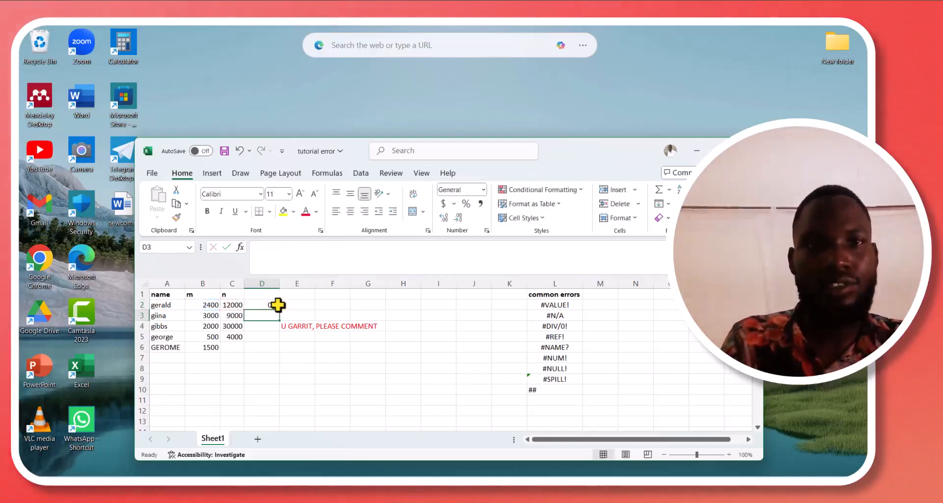
{"action": "left_click", "coordinate": [273, 305]}
{"action": "left_click_drag", "start_coordinate": [281, 311], "coordinate": [275, 358]}
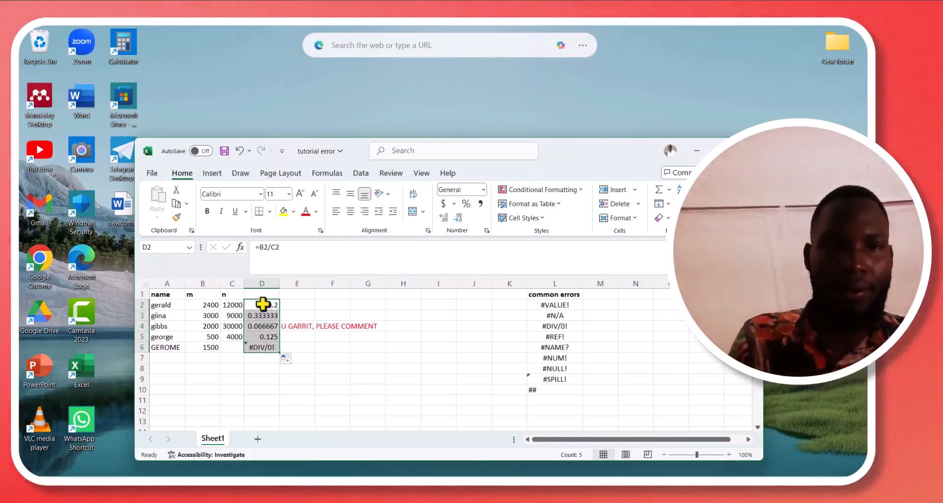
Clear D2:D6, re-enter =B2/C2 in D2 and fill it down only through D5.
{"action": "key", "text": "Delete"}
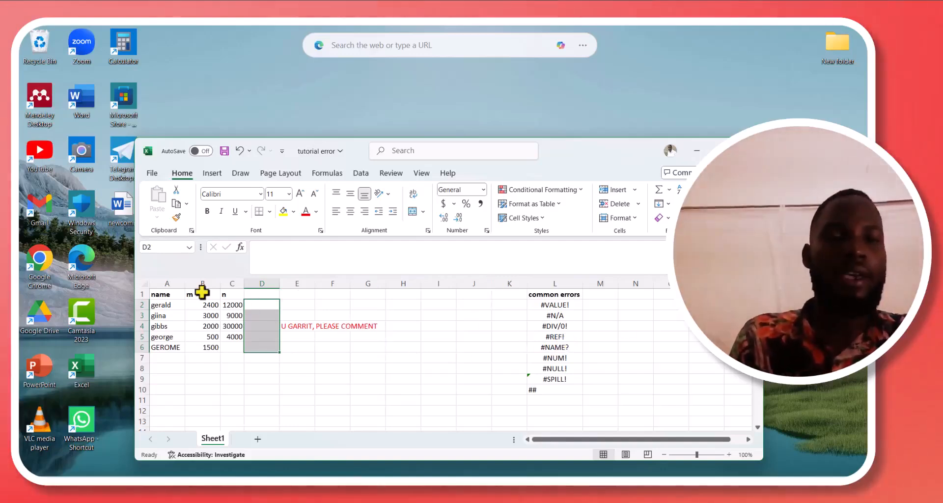
{"action": "left_click", "coordinate": [261, 304]}
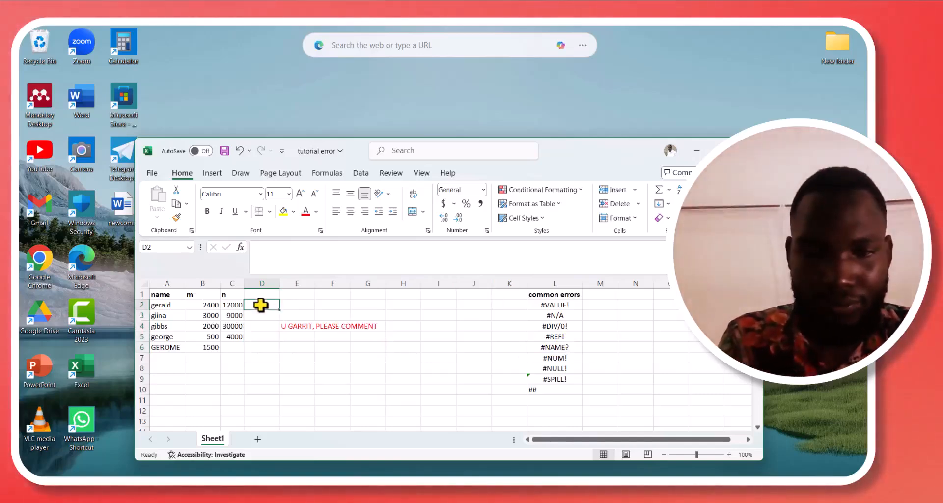
{"action": "type", "text": "="}
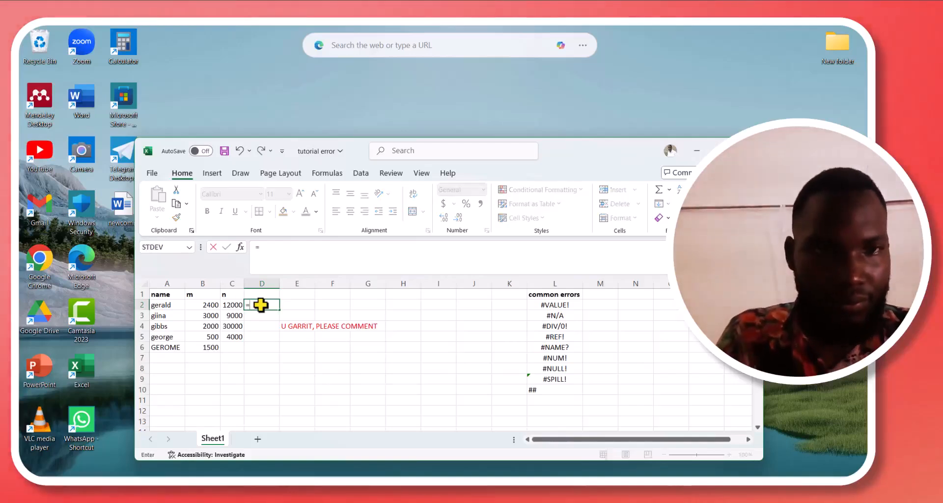
{"action": "left_click", "coordinate": [215, 305]}
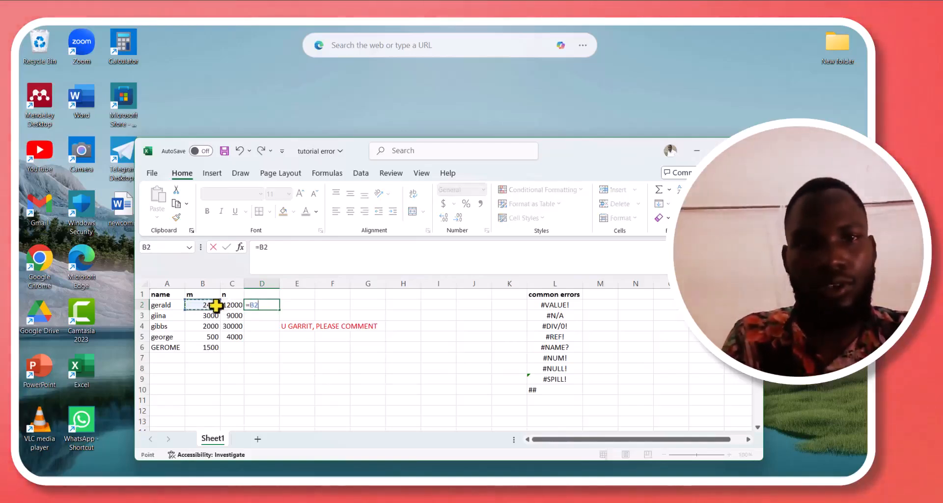
{"action": "type", "text": "/"}
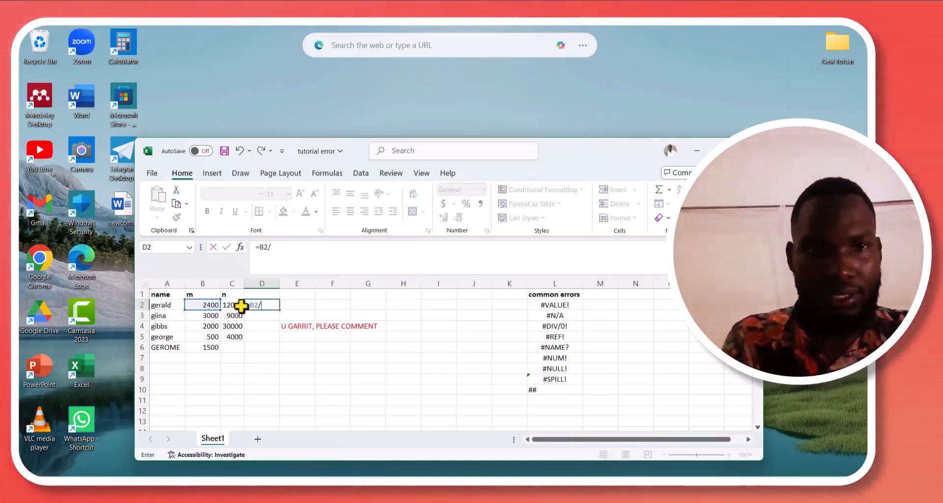
{"action": "left_click", "coordinate": [231, 305]}
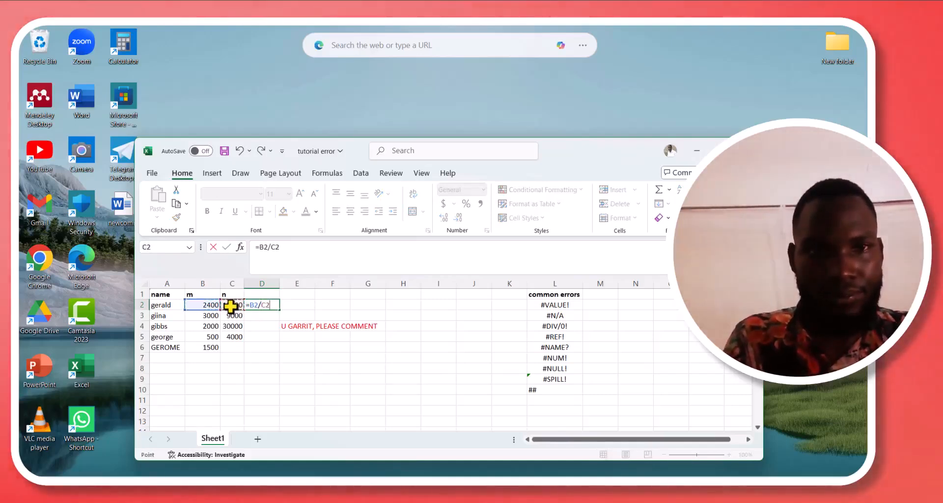
{"action": "key", "text": "Return"}
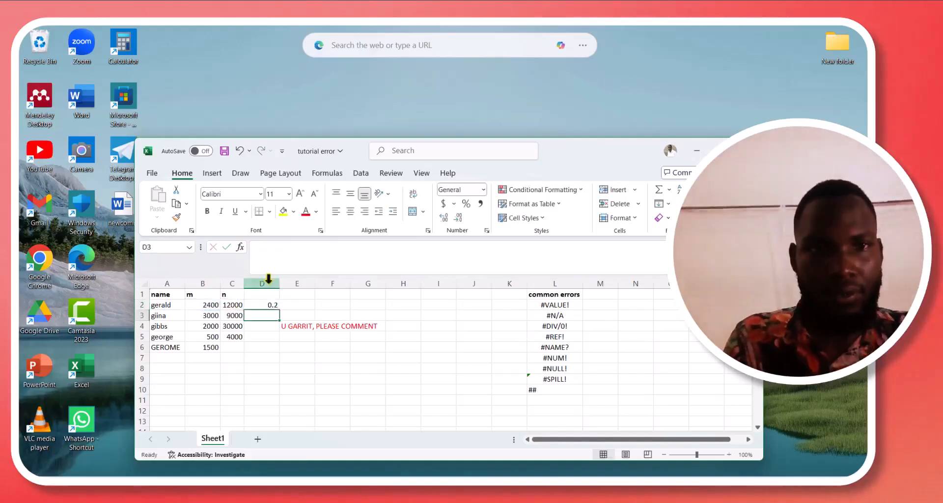
{"action": "left_click", "coordinate": [275, 304]}
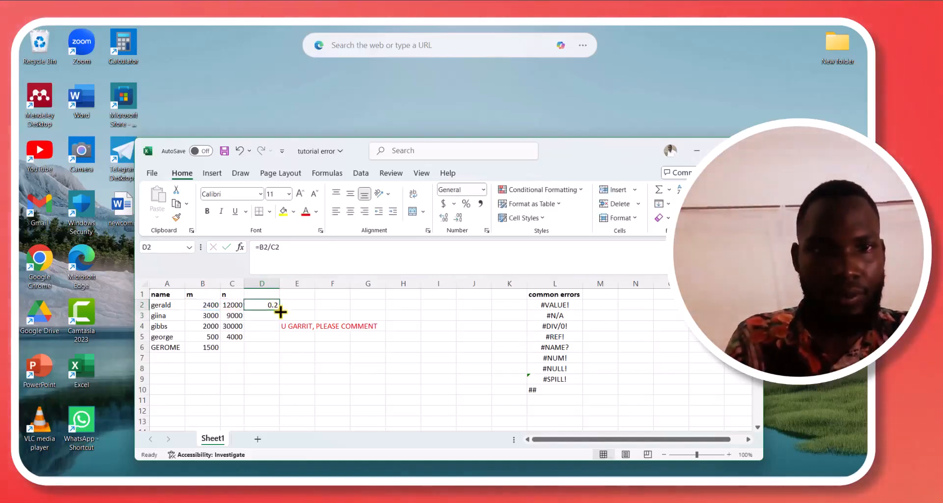
{"action": "left_click_drag", "start_coordinate": [281, 311], "coordinate": [279, 343]}
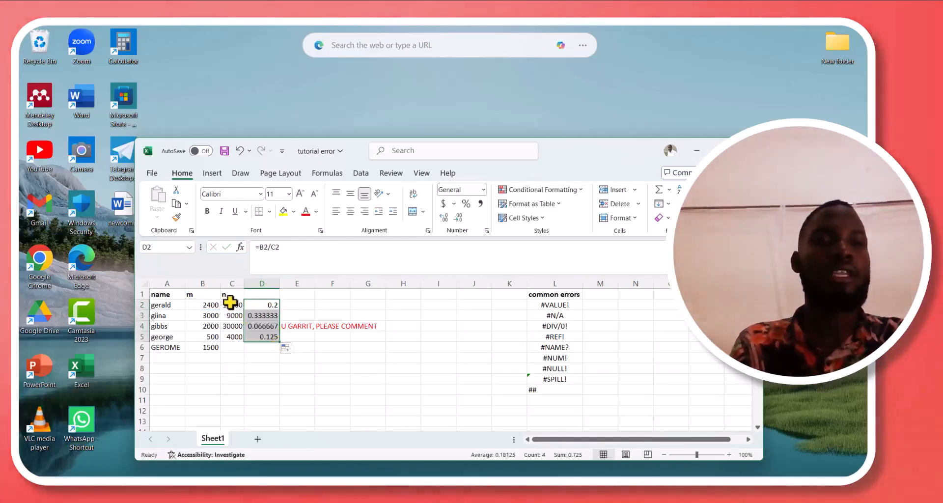
Clear the contents of column B and undo the clearing.
{"action": "left_click", "coordinate": [212, 303]}
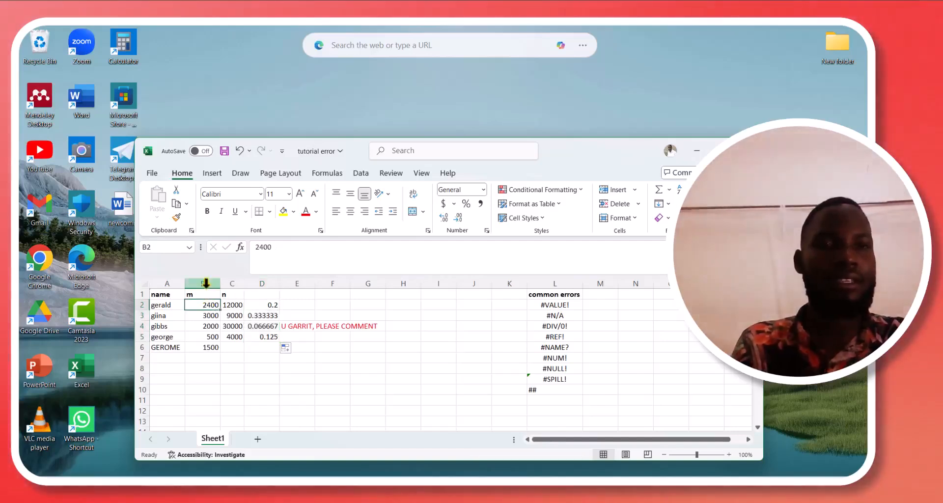
{"action": "left_click", "coordinate": [206, 282]}
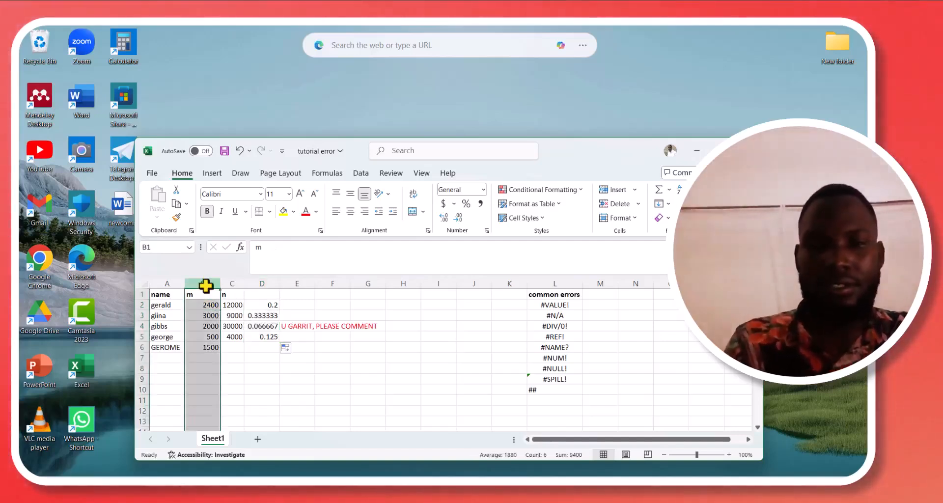
{"action": "key", "text": "Delete"}
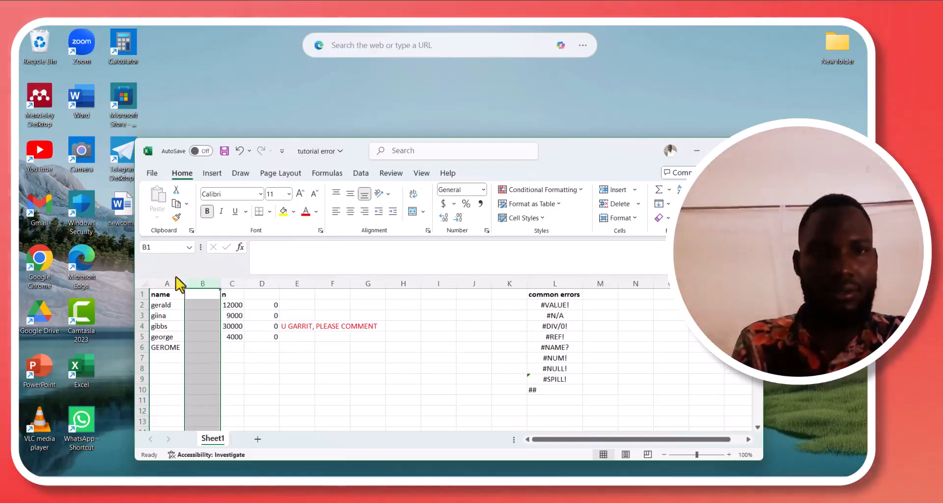
{"action": "key", "text": "ctrl+z"}
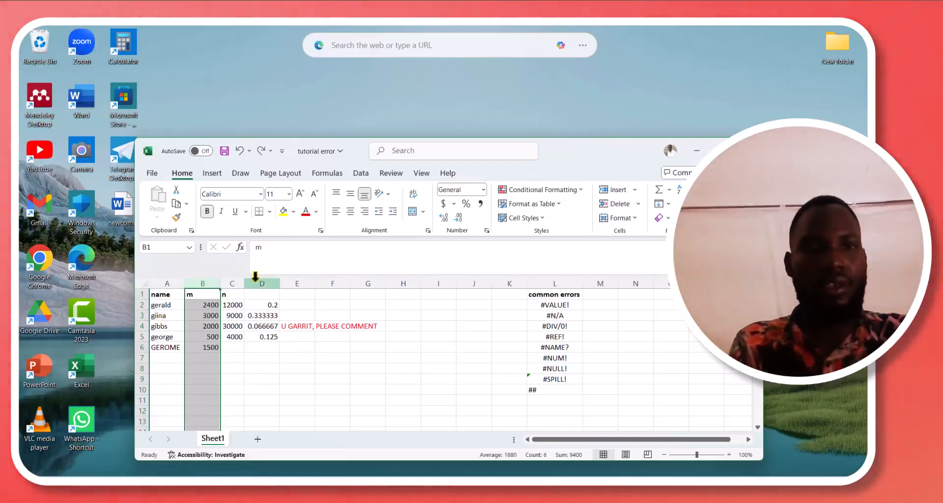
Delete the entire column B that the division formulas refer to, and undo the deletion.
{"action": "right_click", "coordinate": [211, 283]}
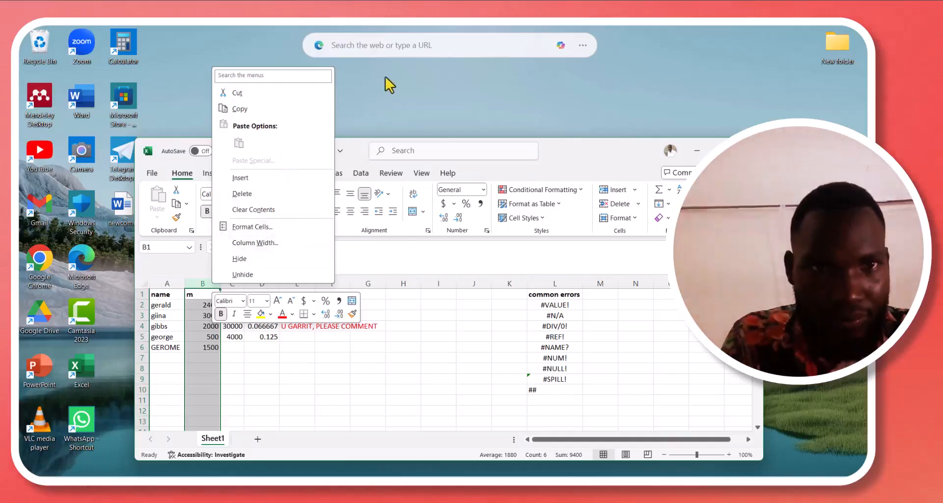
{"action": "left_click", "coordinate": [203, 86]}
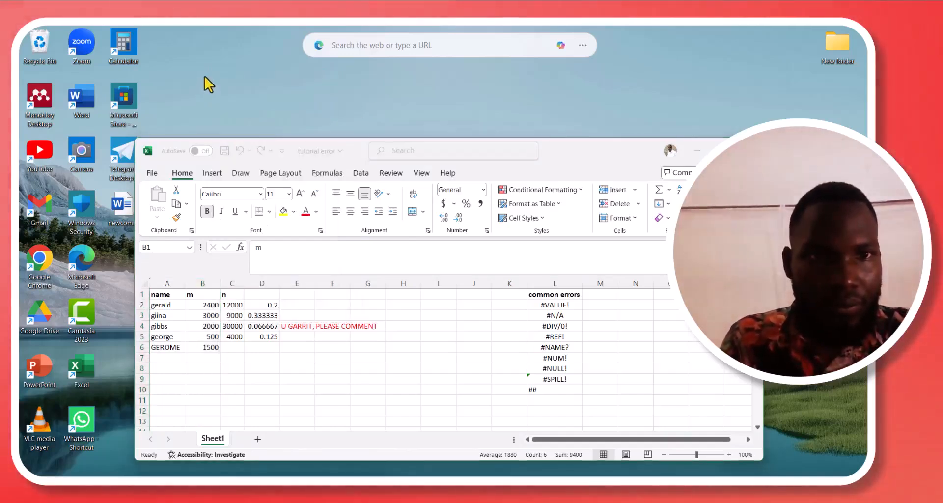
{"action": "left_click", "coordinate": [209, 281]}
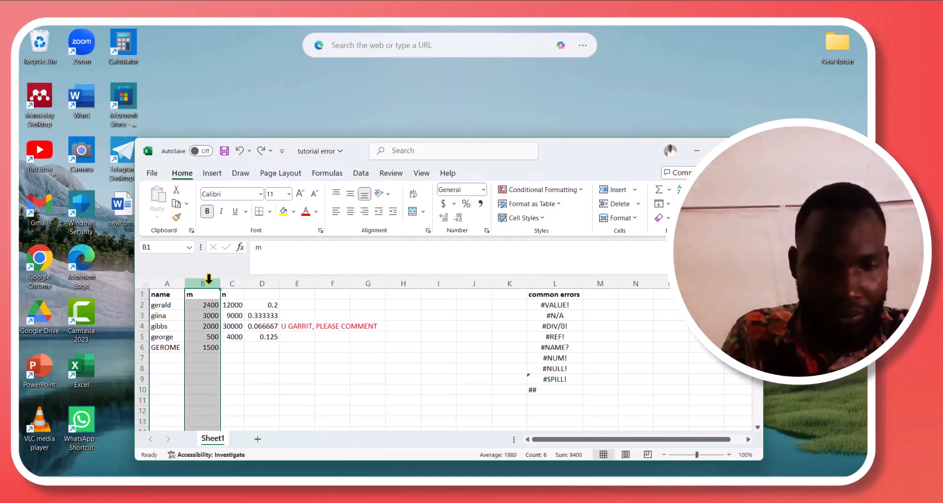
{"action": "right_click", "coordinate": [209, 279]}
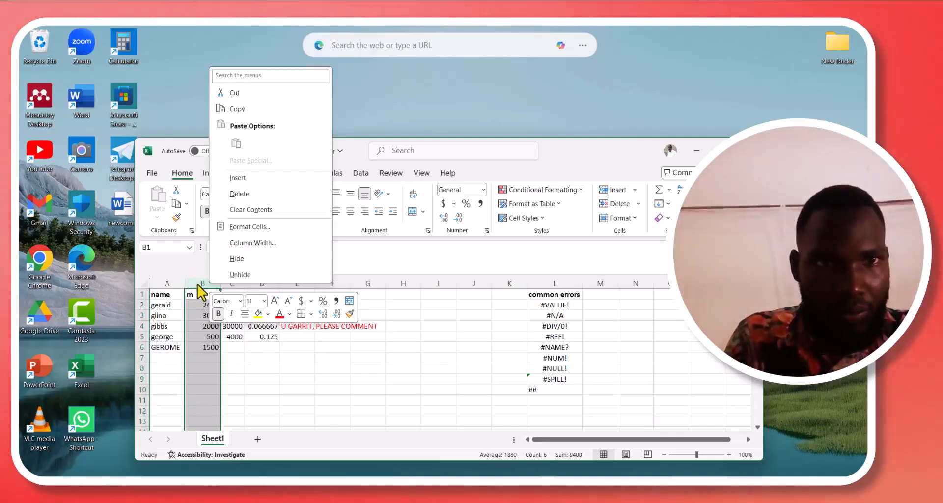
{"action": "left_click", "coordinate": [260, 195]}
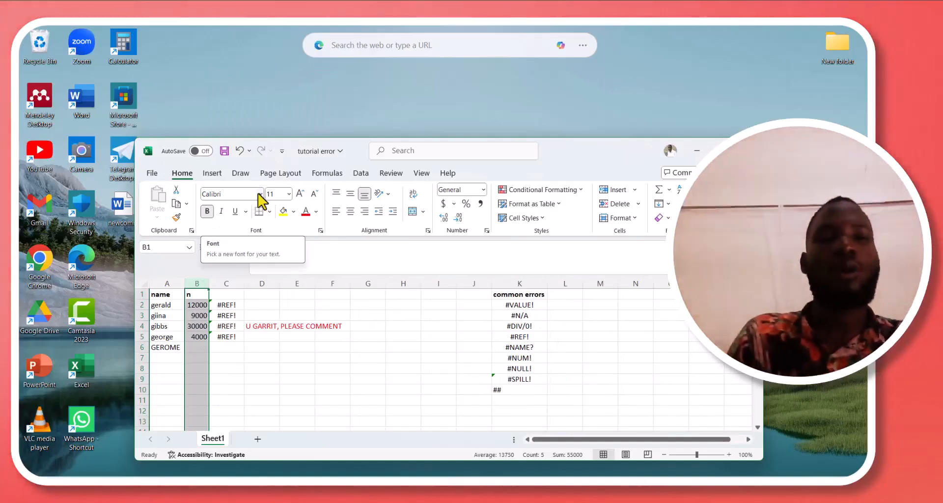
{"action": "left_click", "coordinate": [299, 379]}
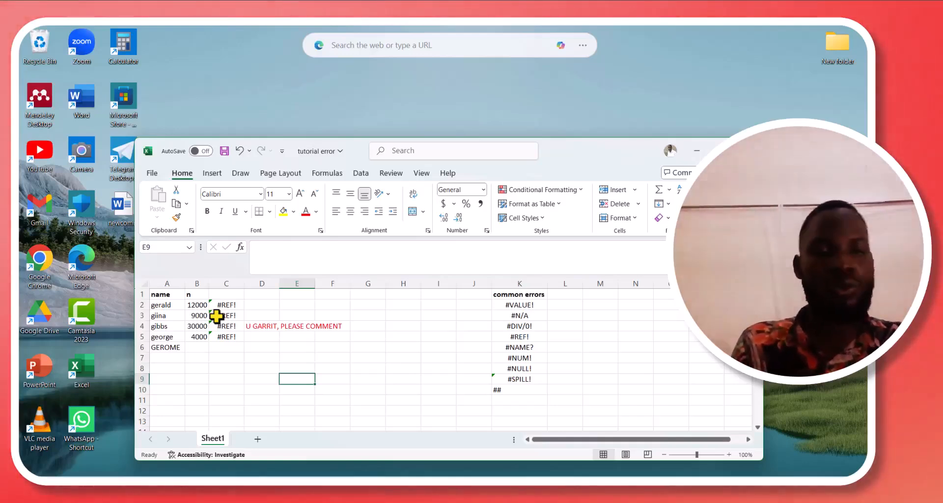
{"action": "key", "text": "ctrl+z"}
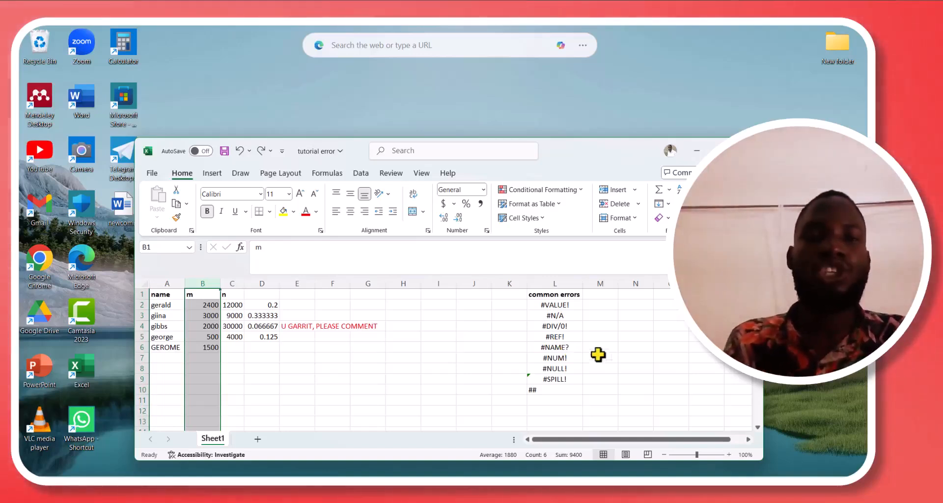
Enter the formula =add(B2:B5) in B7 below the m values and reselect that cell.
{"action": "left_click", "coordinate": [240, 357]}
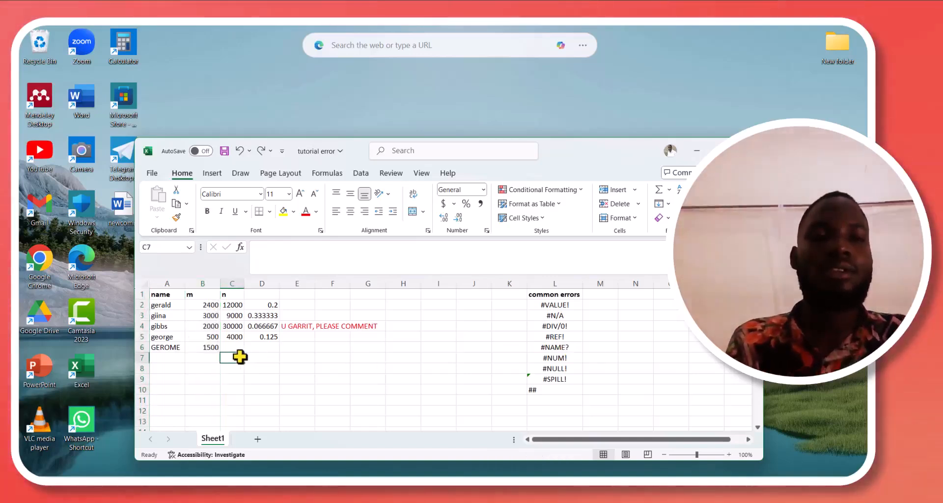
{"action": "left_click", "coordinate": [208, 360]}
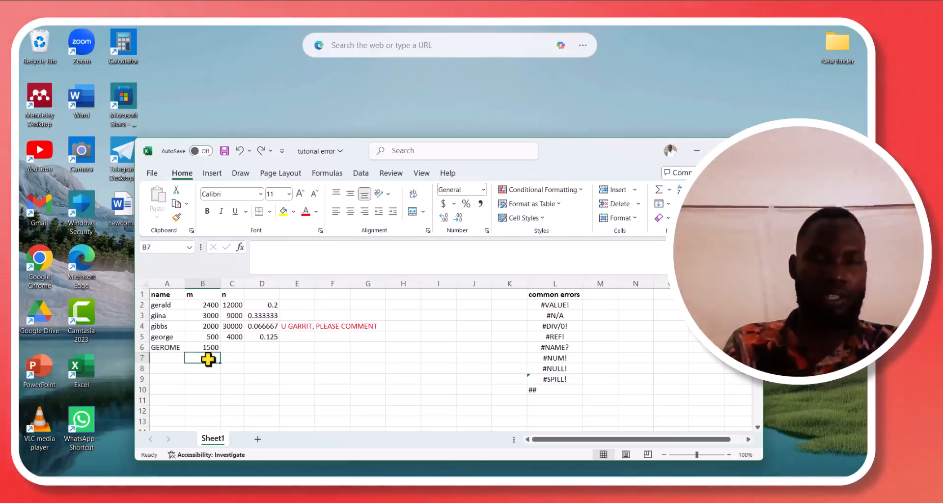
{"action": "type", "text": "="}
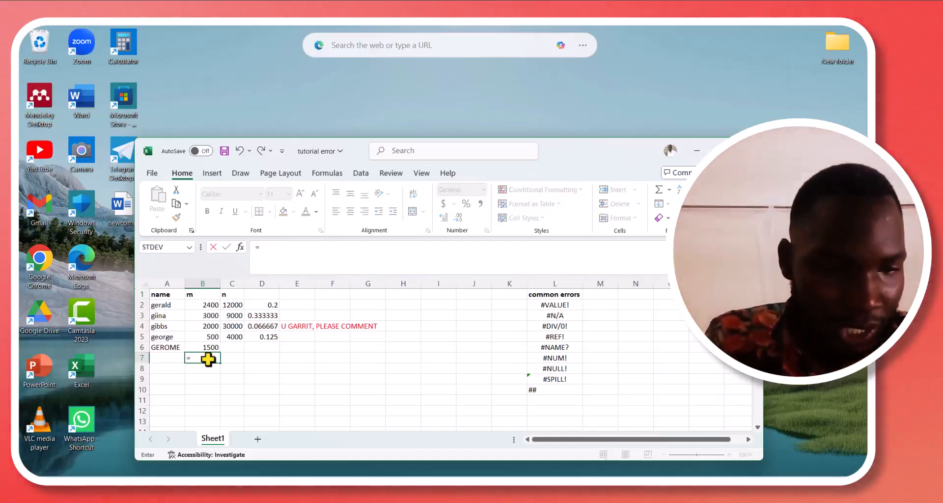
{"action": "type", "text": "add"}
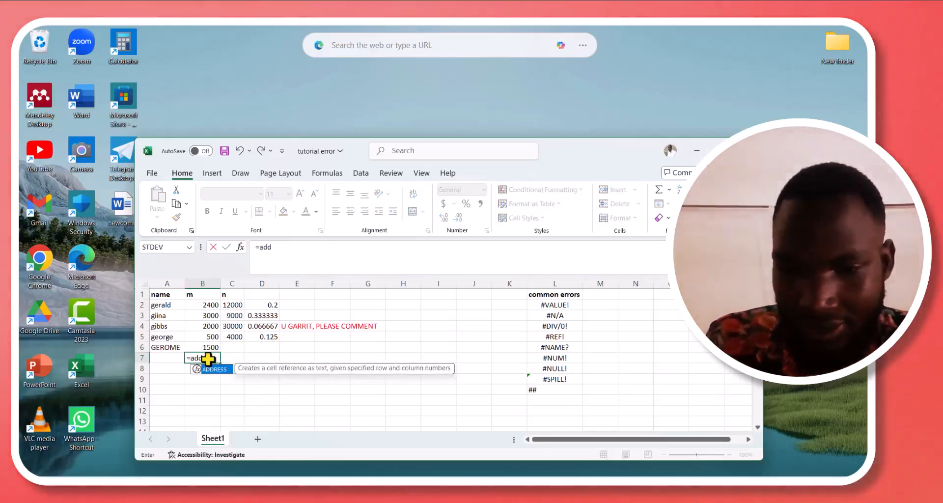
{"action": "type", "text": "("}
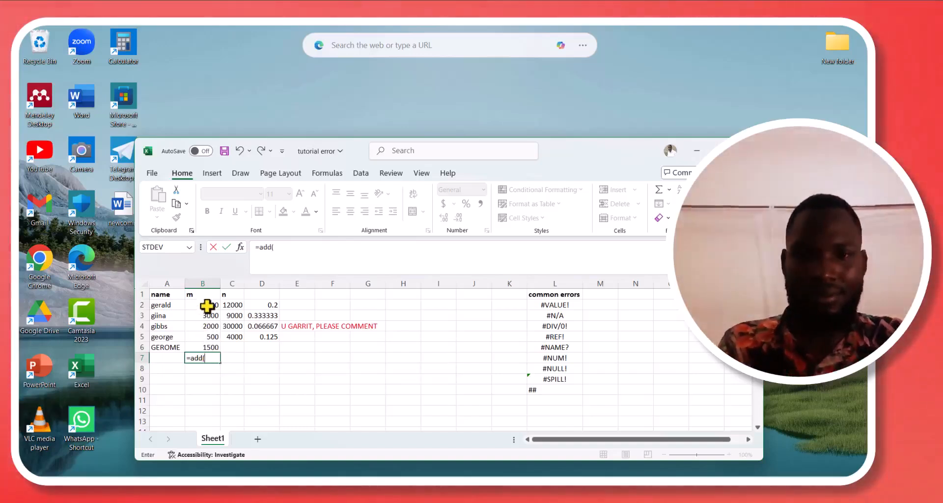
{"action": "left_click_drag", "start_coordinate": [207, 306], "coordinate": [209, 342]}
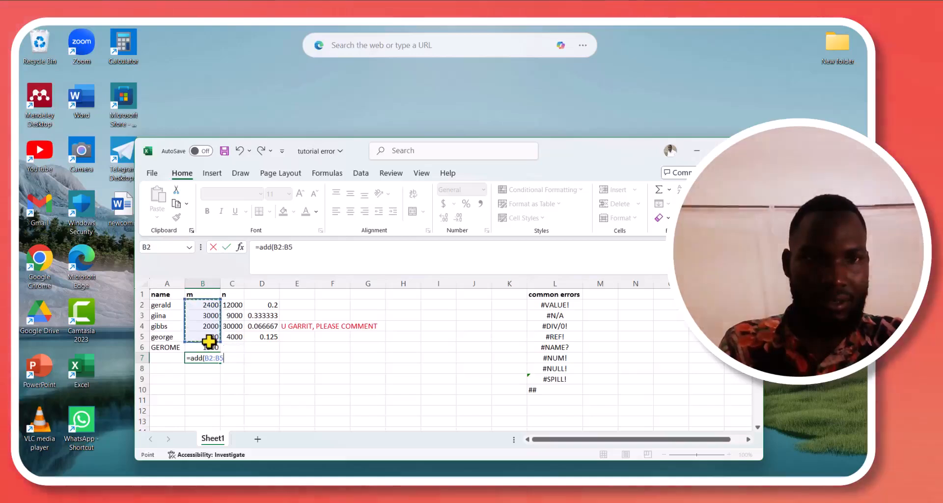
{"action": "key", "text": "Return"}
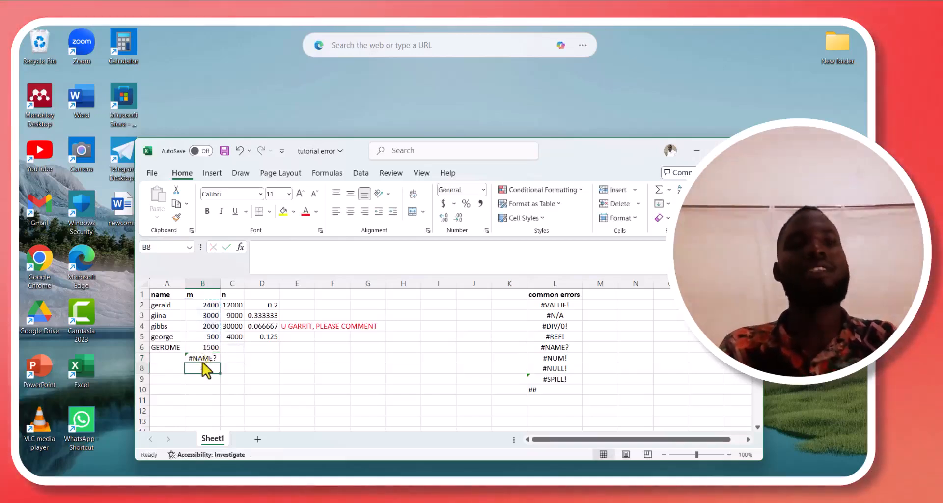
{"action": "left_click", "coordinate": [211, 360]}
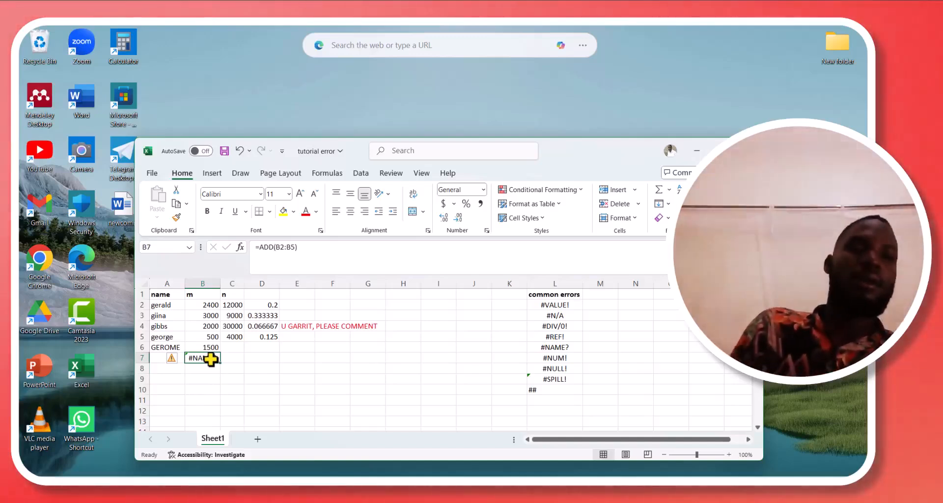
Replace the invalid function in B7 with SUM so the formula reads =SUM(B2:B5), and reselect the cell.
{"action": "left_click", "coordinate": [274, 247]}
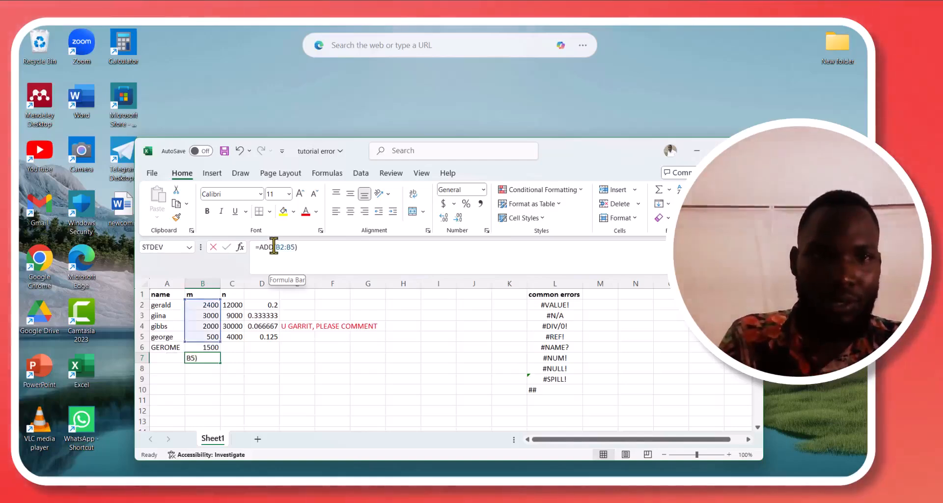
{"action": "key", "text": "BackSpace"}
{"action": "key", "text": "BackSpace"}
{"action": "key", "text": "BackSpace"}
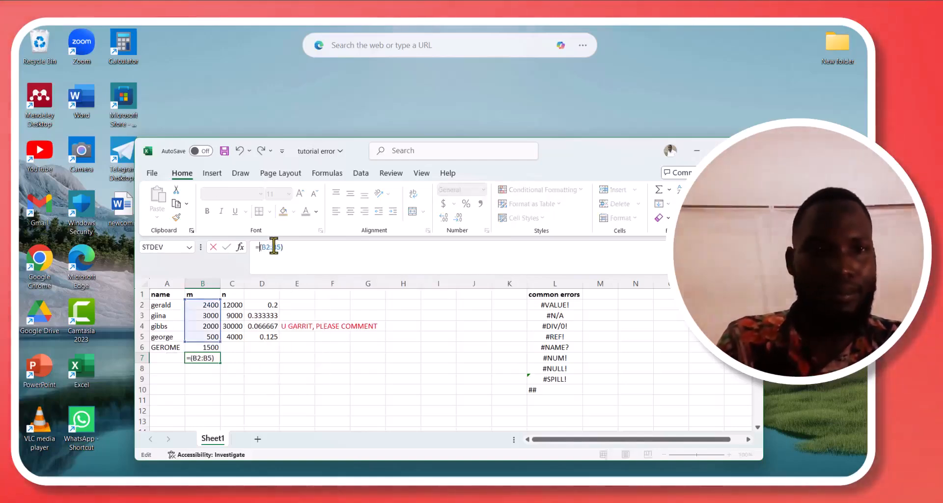
{"action": "type", "text": "su"}
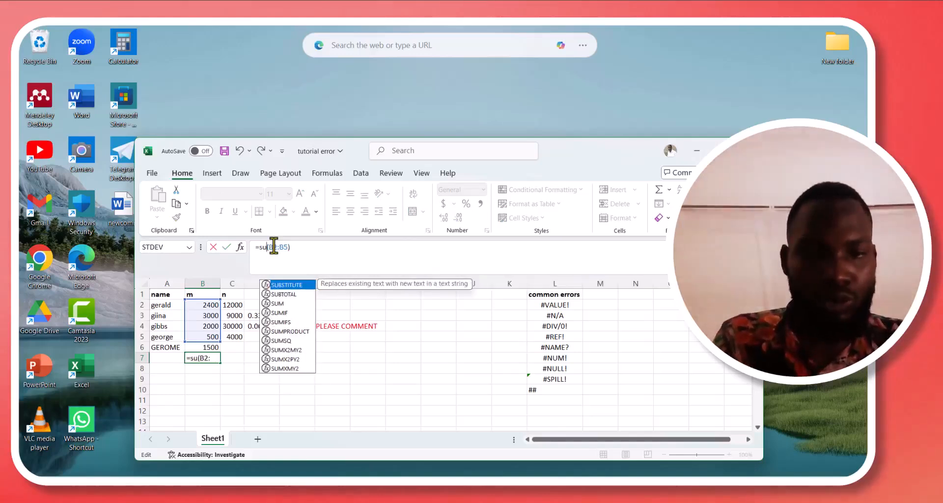
{"action": "type", "text": "m"}
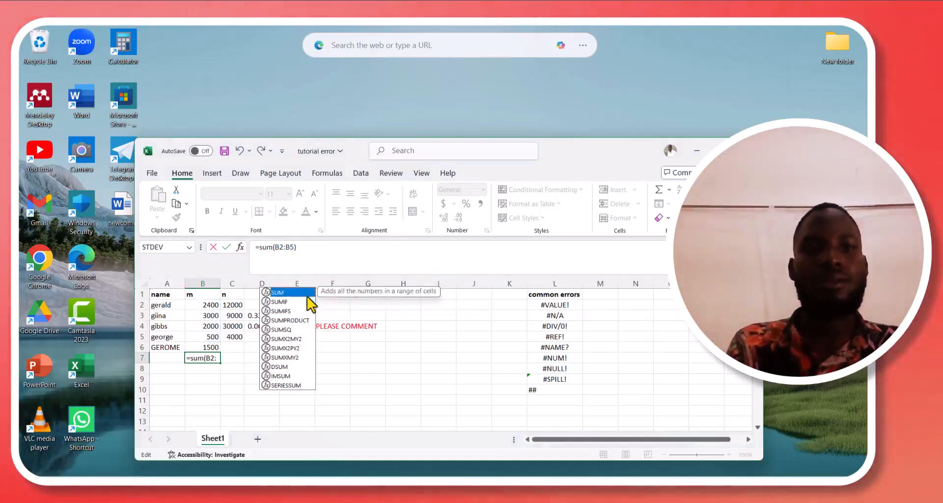
{"action": "key", "text": "Return"}
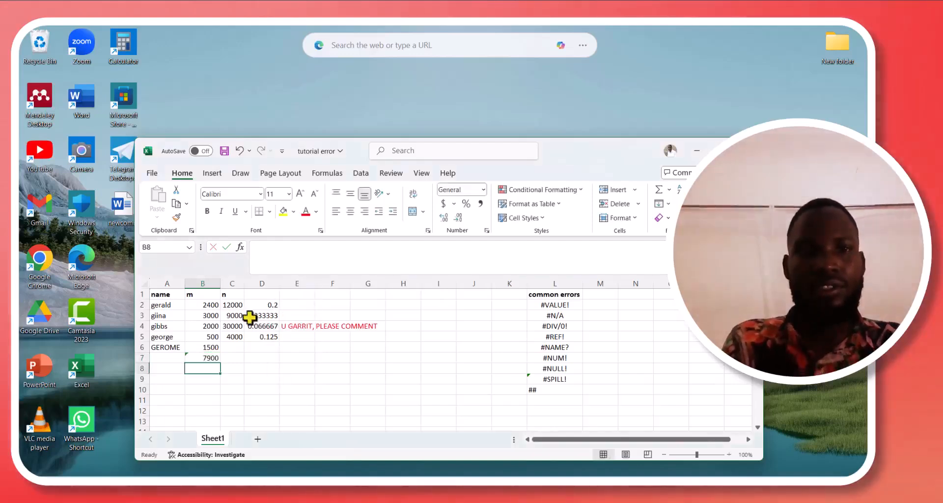
{"action": "left_click", "coordinate": [203, 360]}
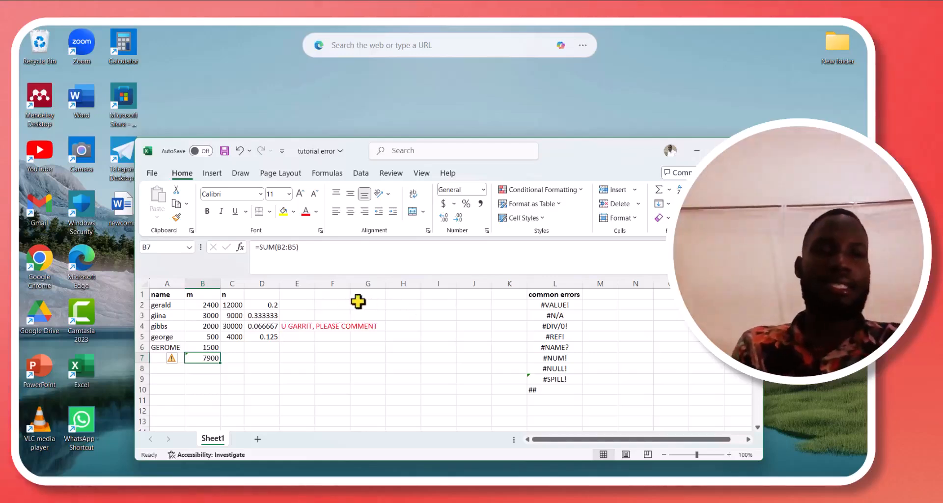
Enter the formula =UNIQUE(B2:B5) in F2 to list the distinct m values.
{"action": "left_click", "coordinate": [334, 305]}
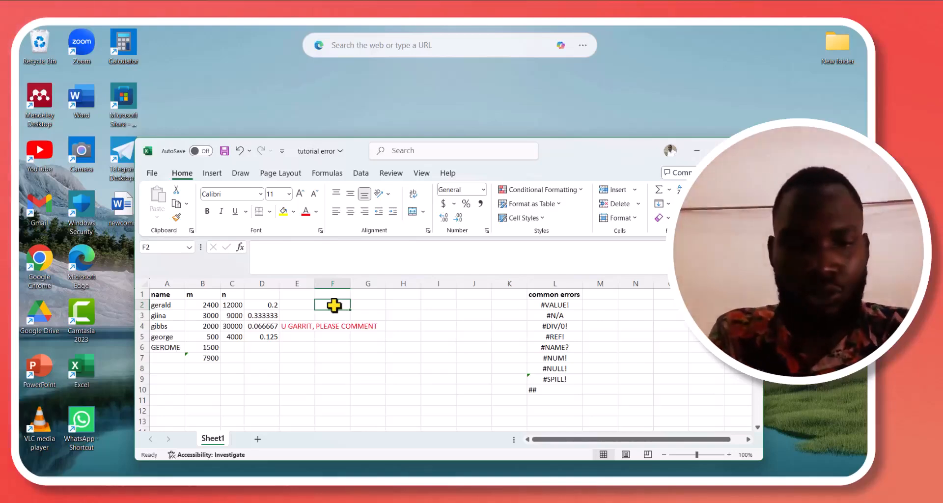
{"action": "type", "text": "="}
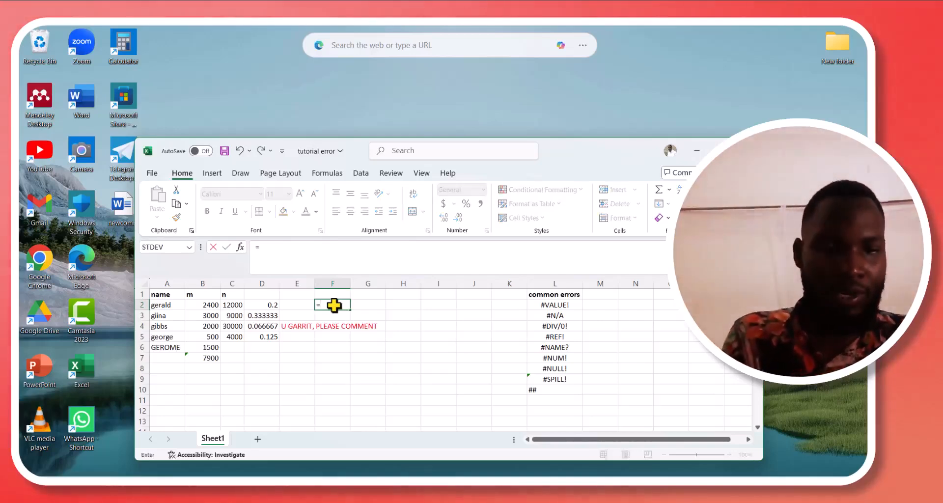
{"action": "type", "text": "un"}
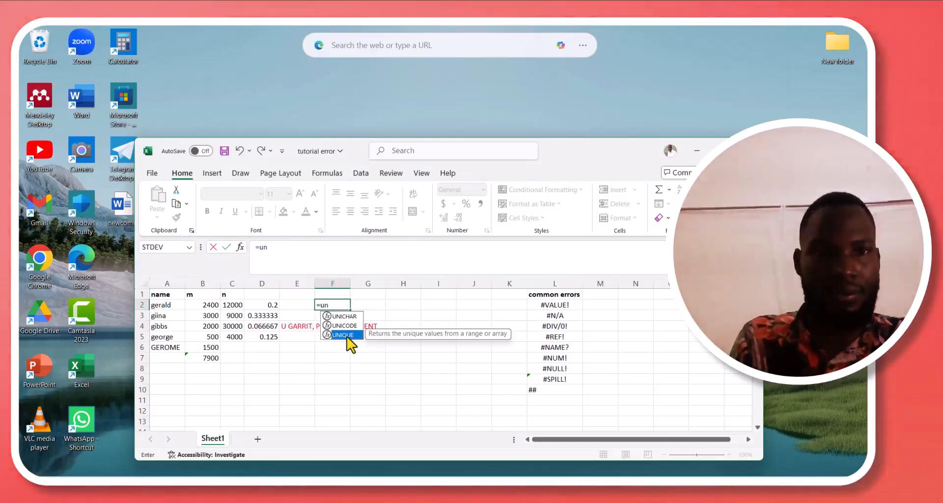
{"action": "double_click", "coordinate": [347, 336]}
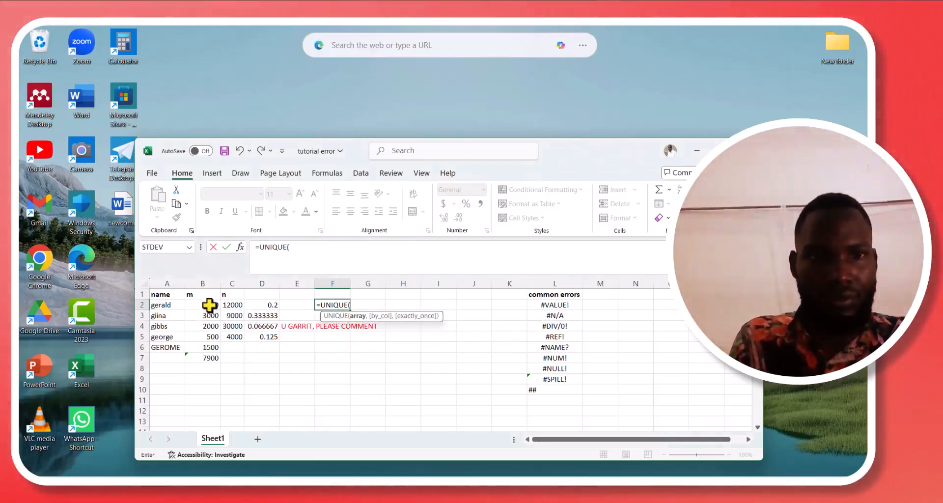
{"action": "left_click_drag", "start_coordinate": [209, 304], "coordinate": [209, 337]}
{"action": "key", "text": "Return"}
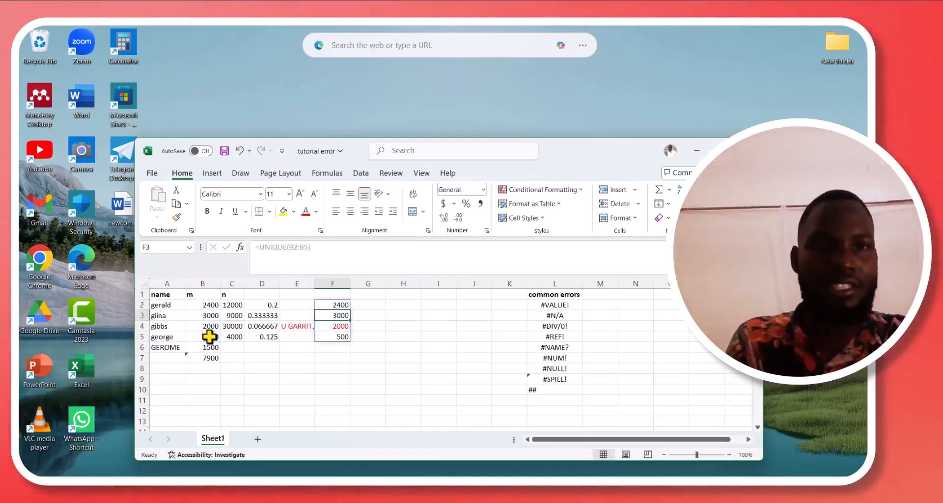
Copy the UNIQUE formula from F2 into E2 above the red comment, and widen column E to fit the full comment text.
{"action": "left_click", "coordinate": [294, 315]}
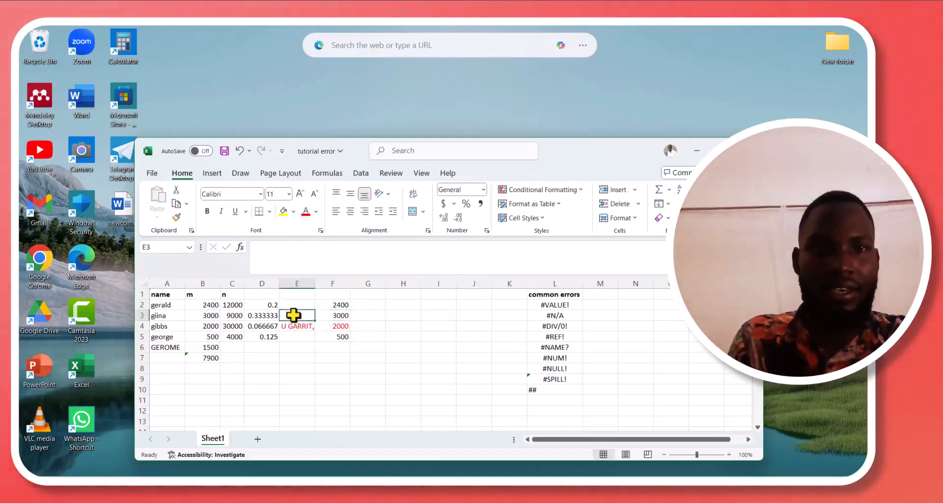
{"action": "left_click", "coordinate": [338, 307]}
{"action": "key", "text": "ctrl+c"}
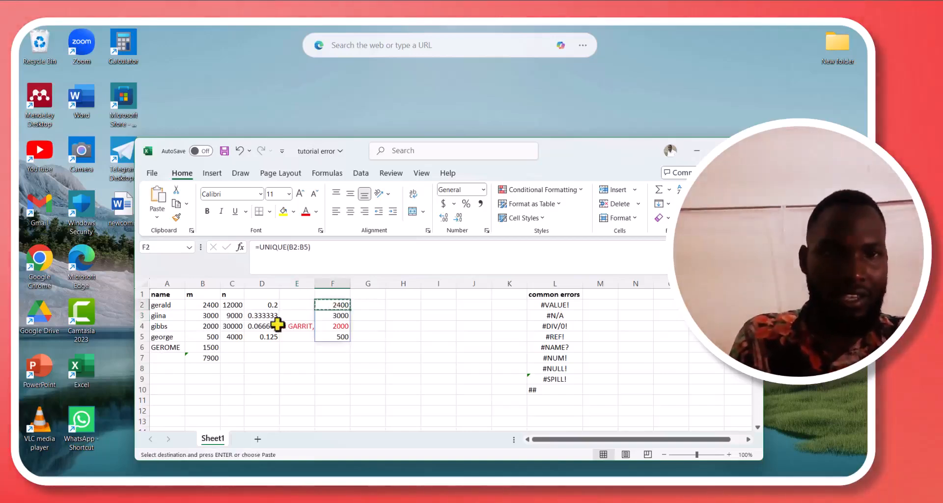
{"action": "left_click", "coordinate": [301, 304]}
{"action": "key", "text": "ctrl+v"}
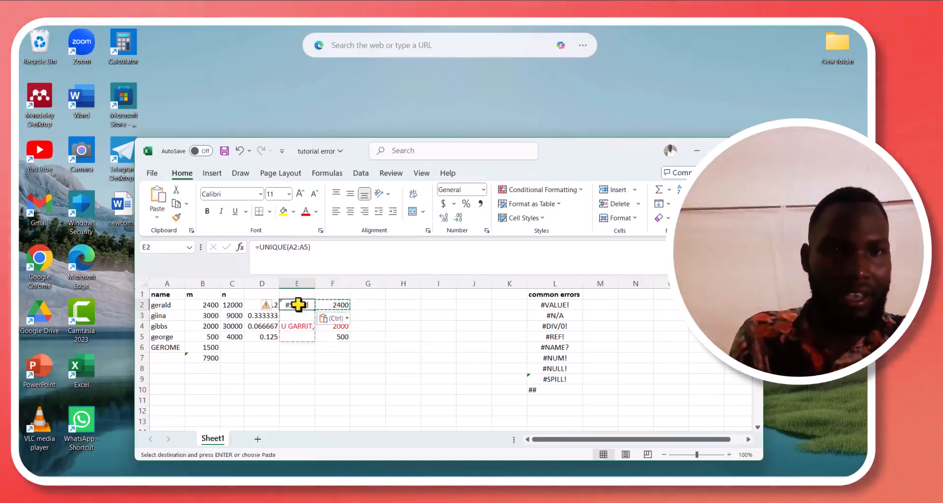
{"action": "left_click", "coordinate": [412, 321]}
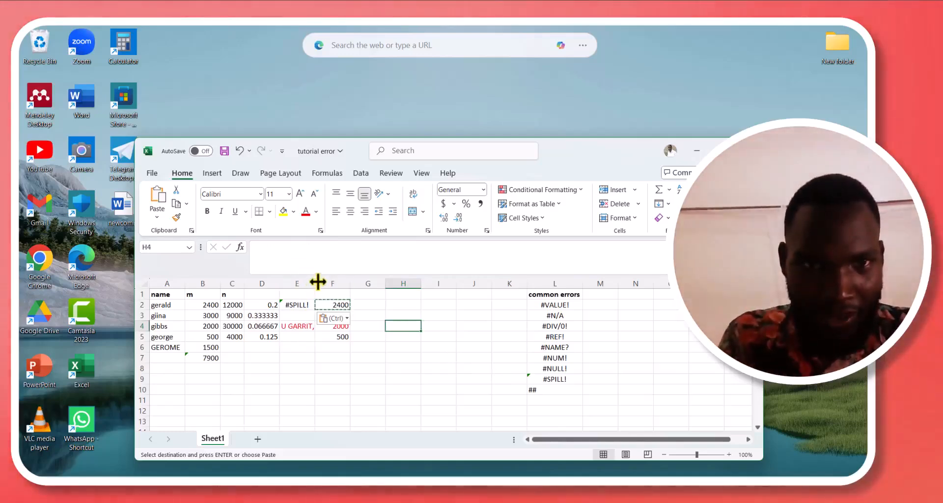
{"action": "left_click_drag", "start_coordinate": [313, 283], "coordinate": [400, 282]}
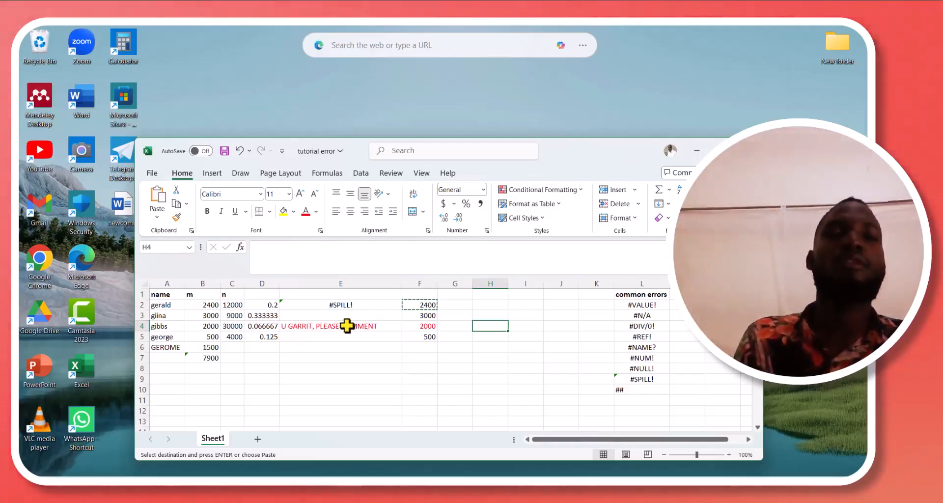
Clear the red comment in E4 that blocks the UNIQUE formula in E2, check E2, and undo the clearing.
{"action": "left_click", "coordinate": [381, 329]}
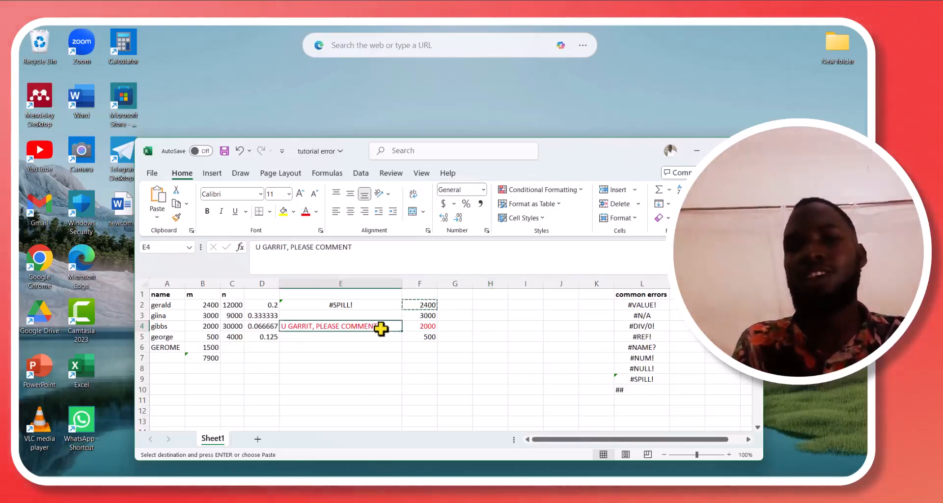
{"action": "key", "text": "BackSpace"}
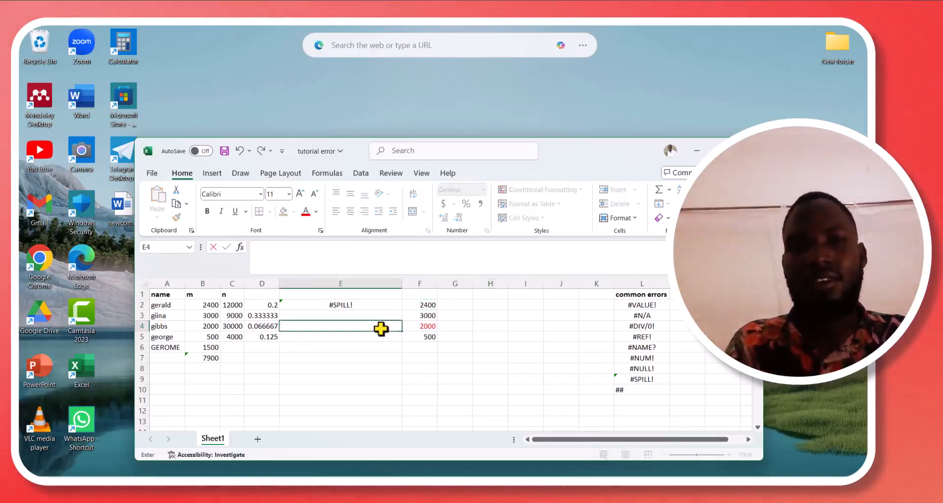
{"action": "left_click", "coordinate": [365, 305]}
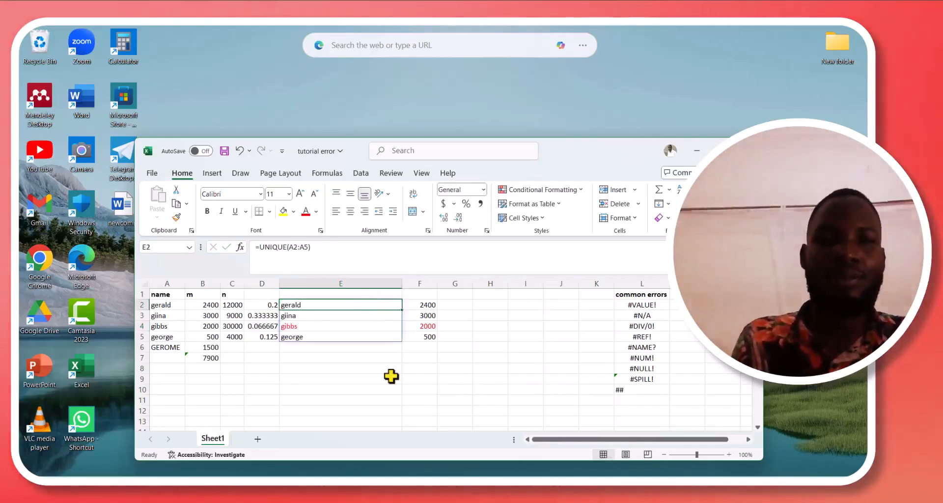
{"action": "left_click", "coordinate": [329, 370]}
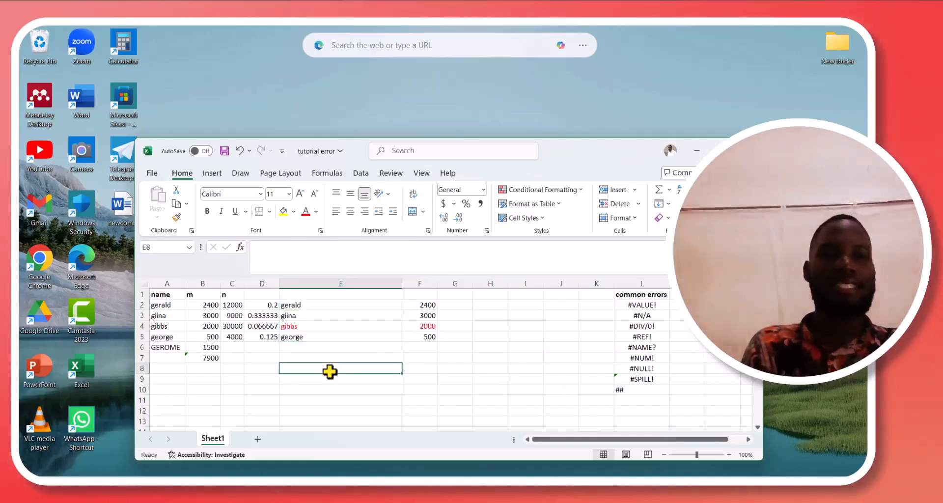
{"action": "key", "text": "ctrl+z"}
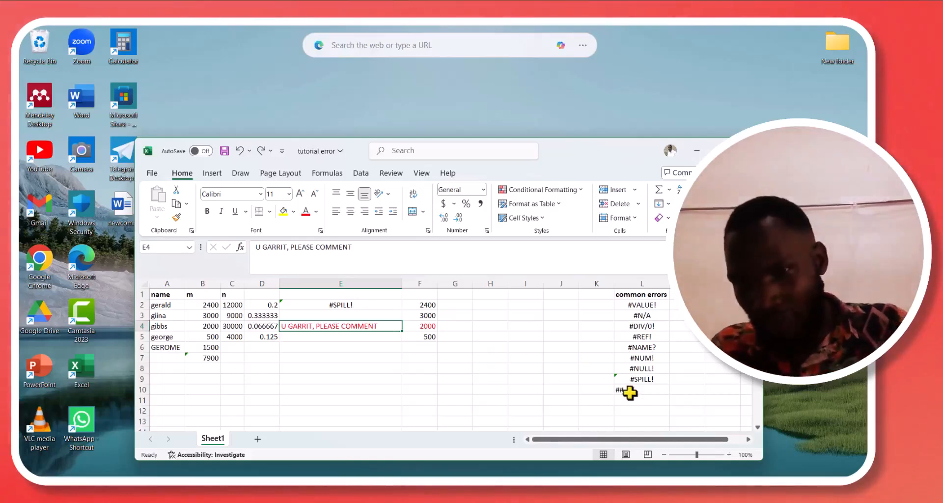
Copy the first three names from A2:A4 into E8:E10.
{"action": "left_click", "coordinate": [638, 316]}
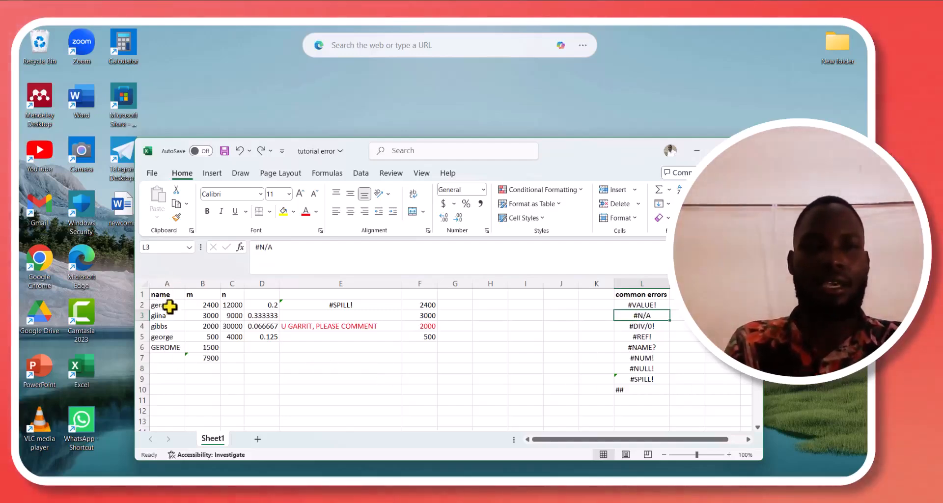
{"action": "left_click", "coordinate": [311, 368]}
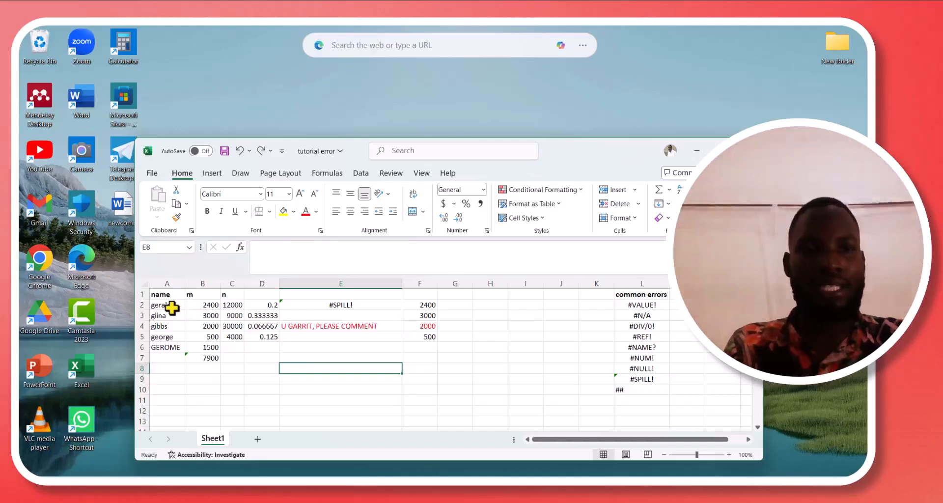
{"action": "left_click_drag", "start_coordinate": [170, 305], "coordinate": [171, 322]}
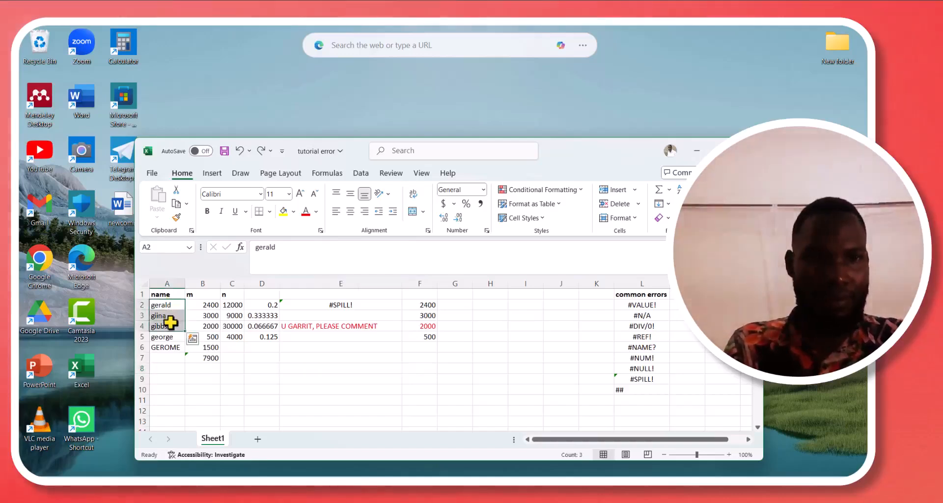
{"action": "key", "text": "ctrl+c"}
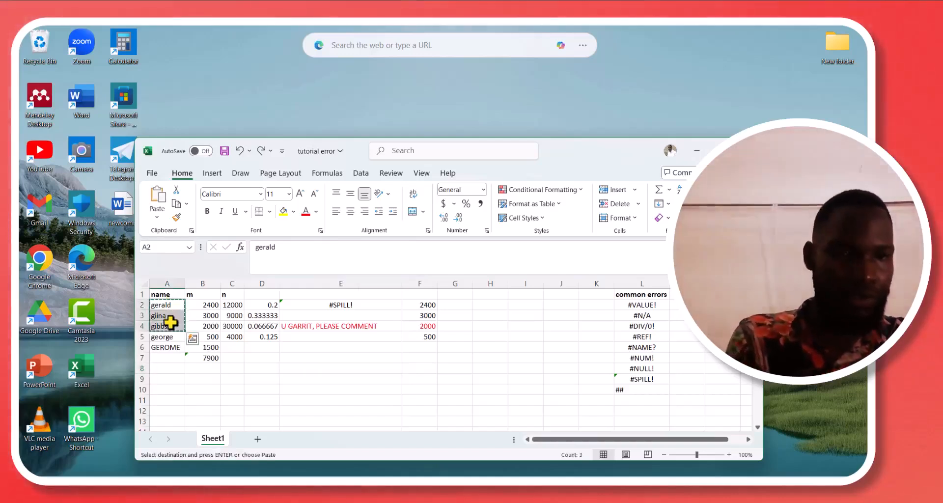
{"action": "left_click", "coordinate": [316, 368]}
{"action": "key", "text": "ctrl+v"}
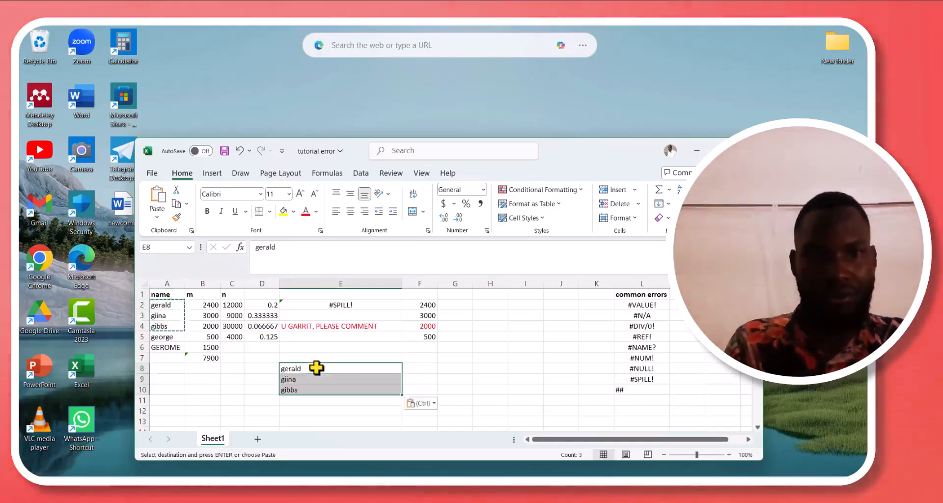
Enter a slightly misspelled version of the name from A5 in E11, below the copied names, and reselect the cell.
{"action": "left_click", "coordinate": [308, 402]}
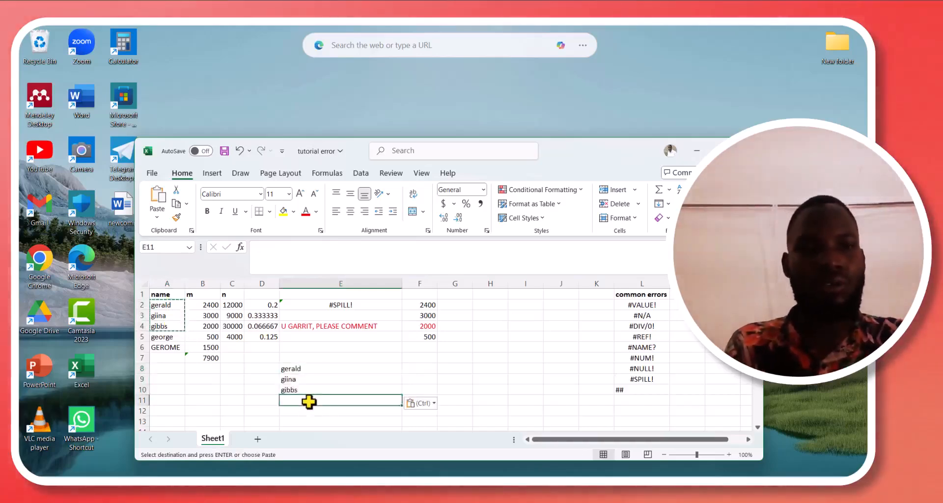
{"action": "type", "text": "ge"}
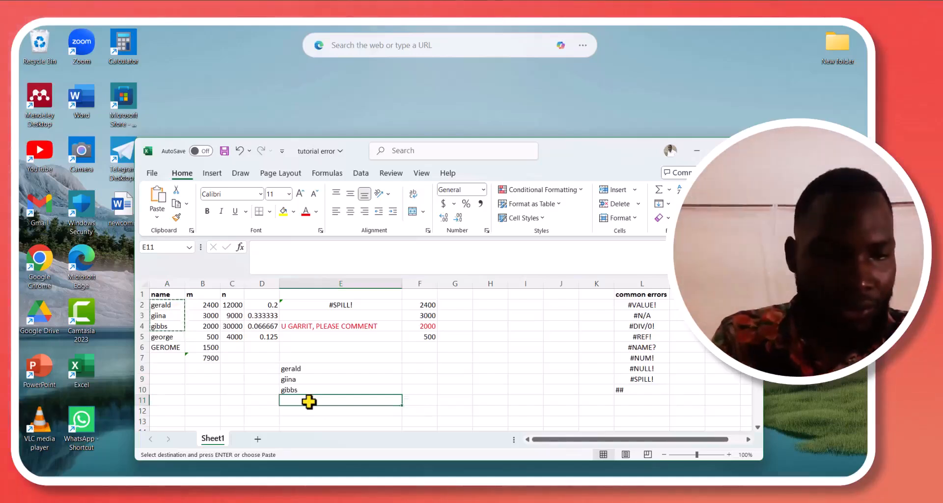
{"action": "type", "text": "a"}
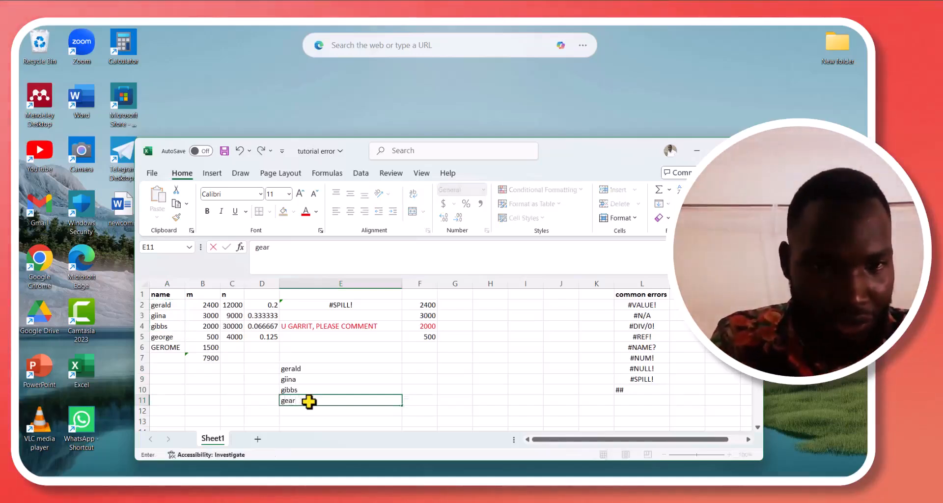
{"action": "type", "text": "r"}
{"action": "key", "text": "BackSpace"}
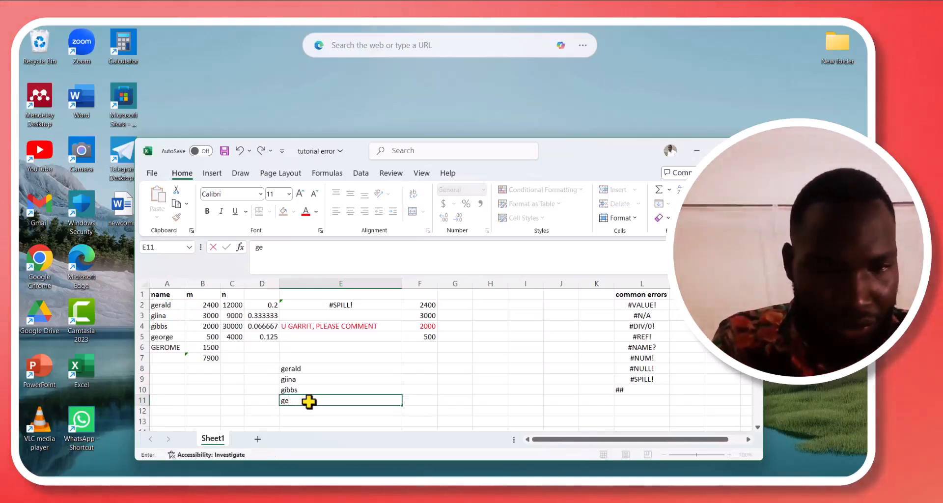
{"action": "type", "text": "orga"}
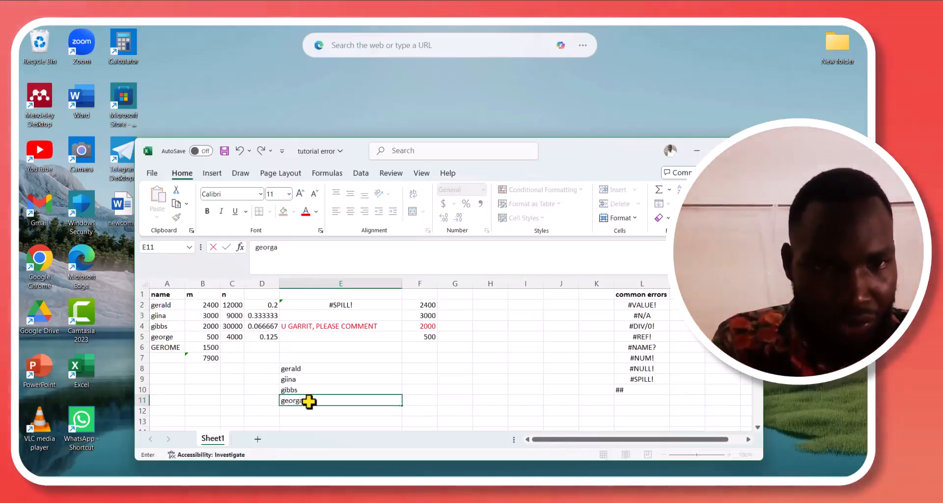
{"action": "key", "text": "Return"}
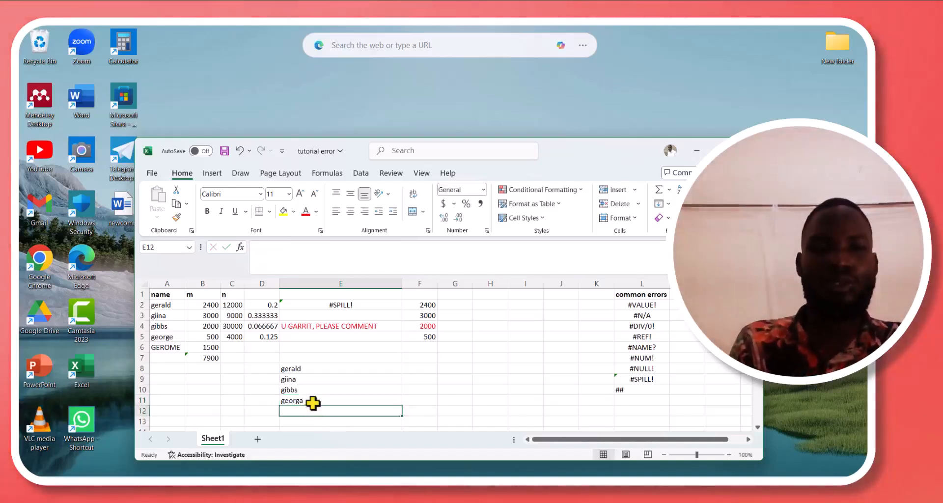
{"action": "left_click", "coordinate": [313, 403]}
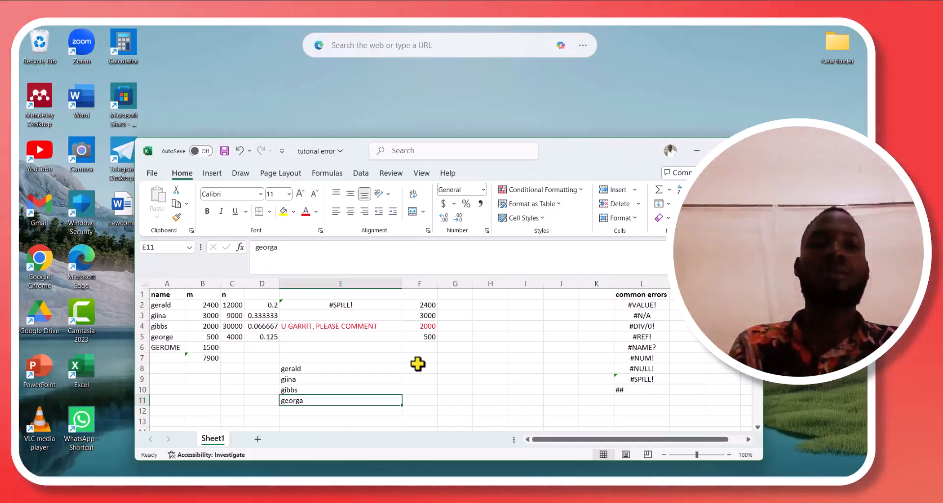
{"action": "left_click", "coordinate": [422, 402]}
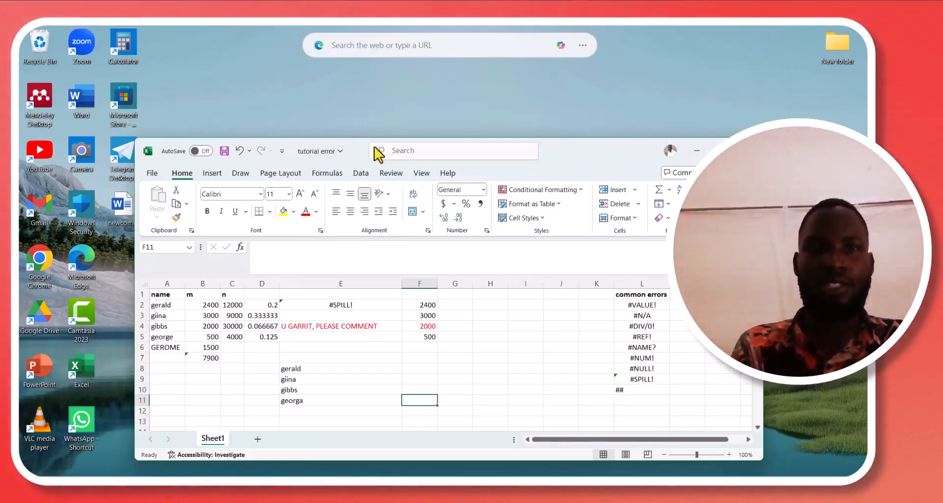
{"action": "left_click", "coordinate": [378, 73]}
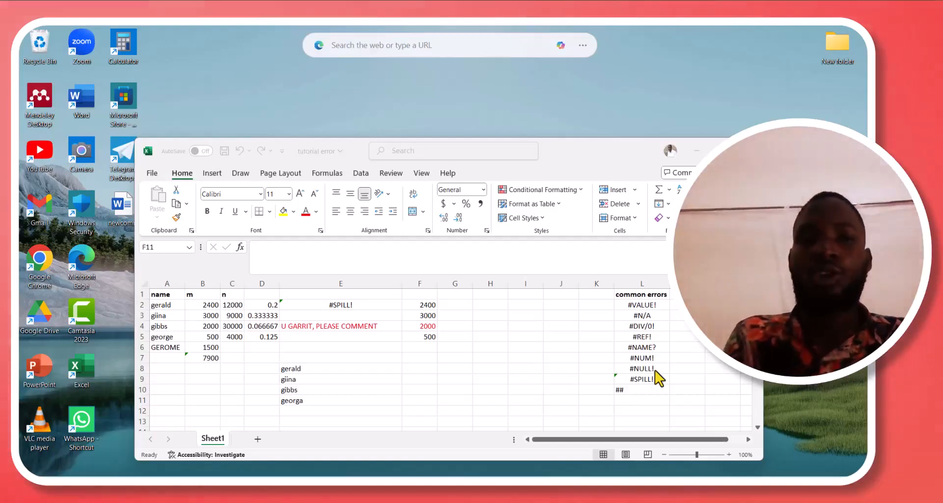
{"action": "left_click", "coordinate": [491, 322]}
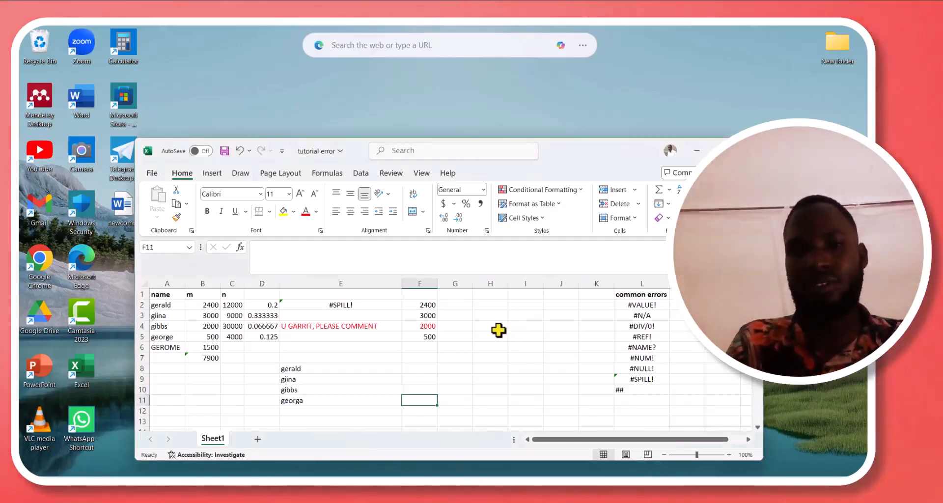
{"action": "left_click", "coordinate": [499, 330]}
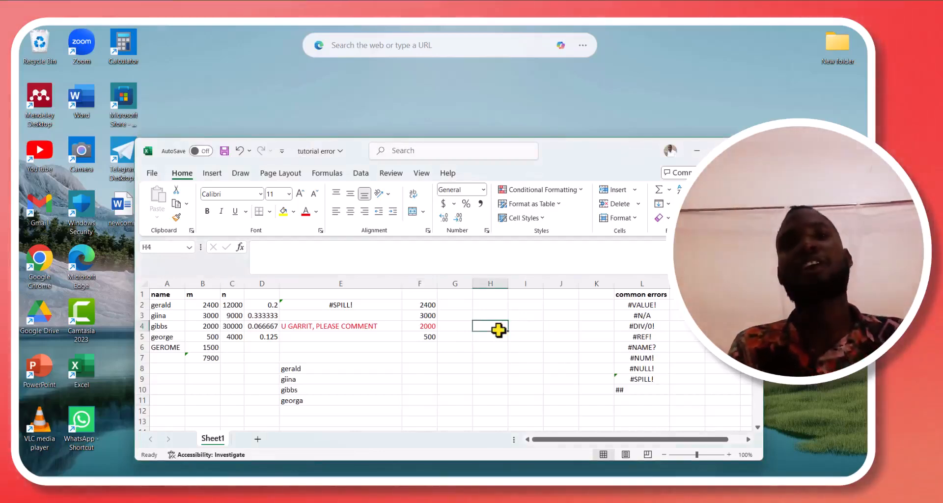